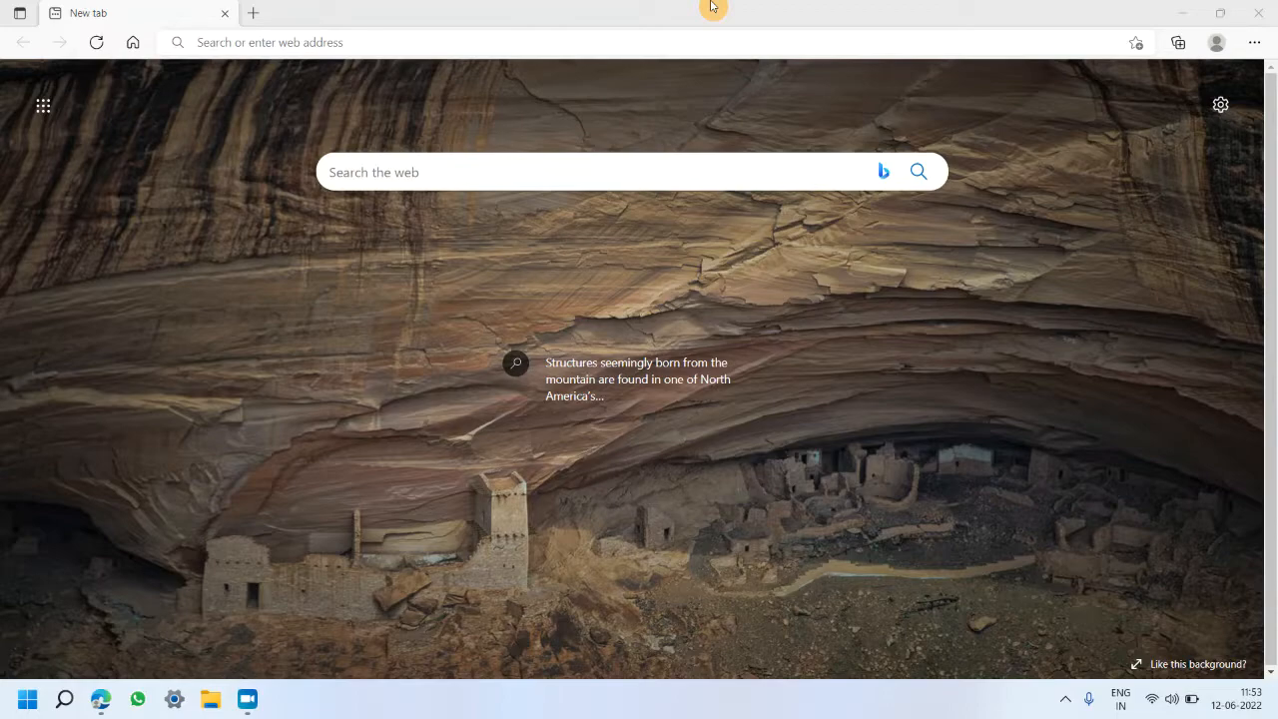
Open the website tinkercad.com in the browser
click(596, 44)
text(tinkercad.com)
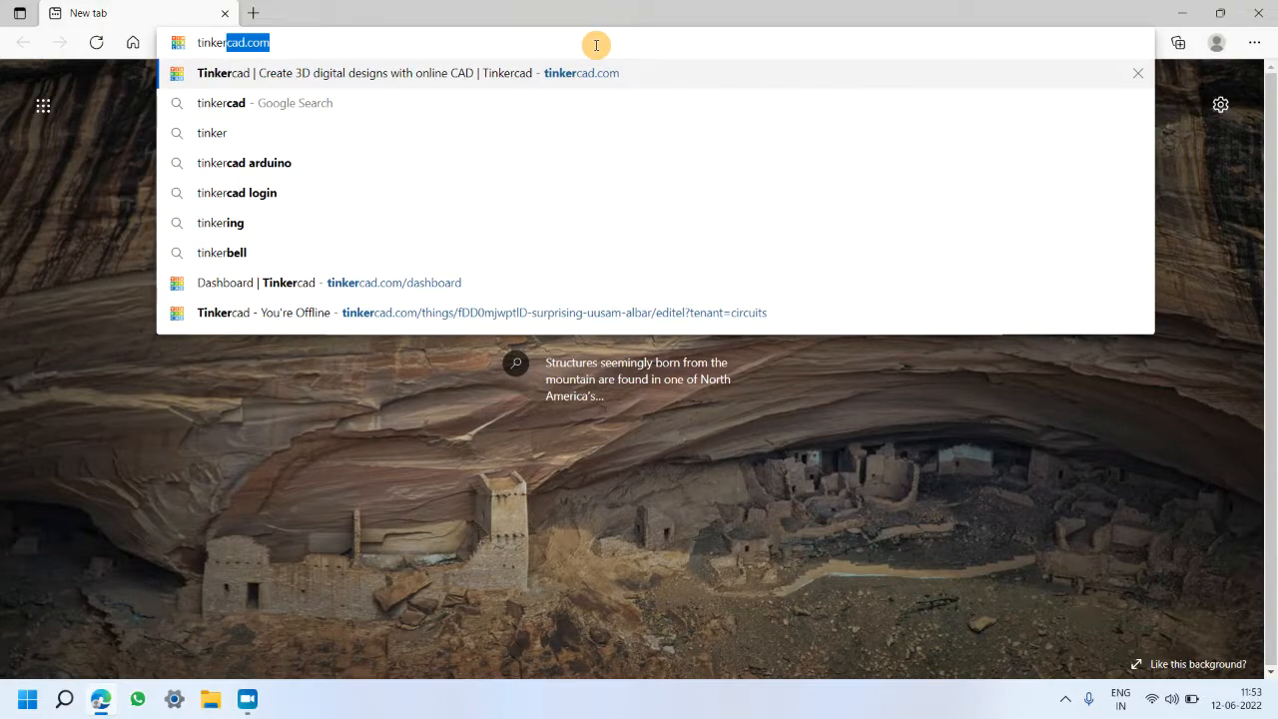
key(Return)
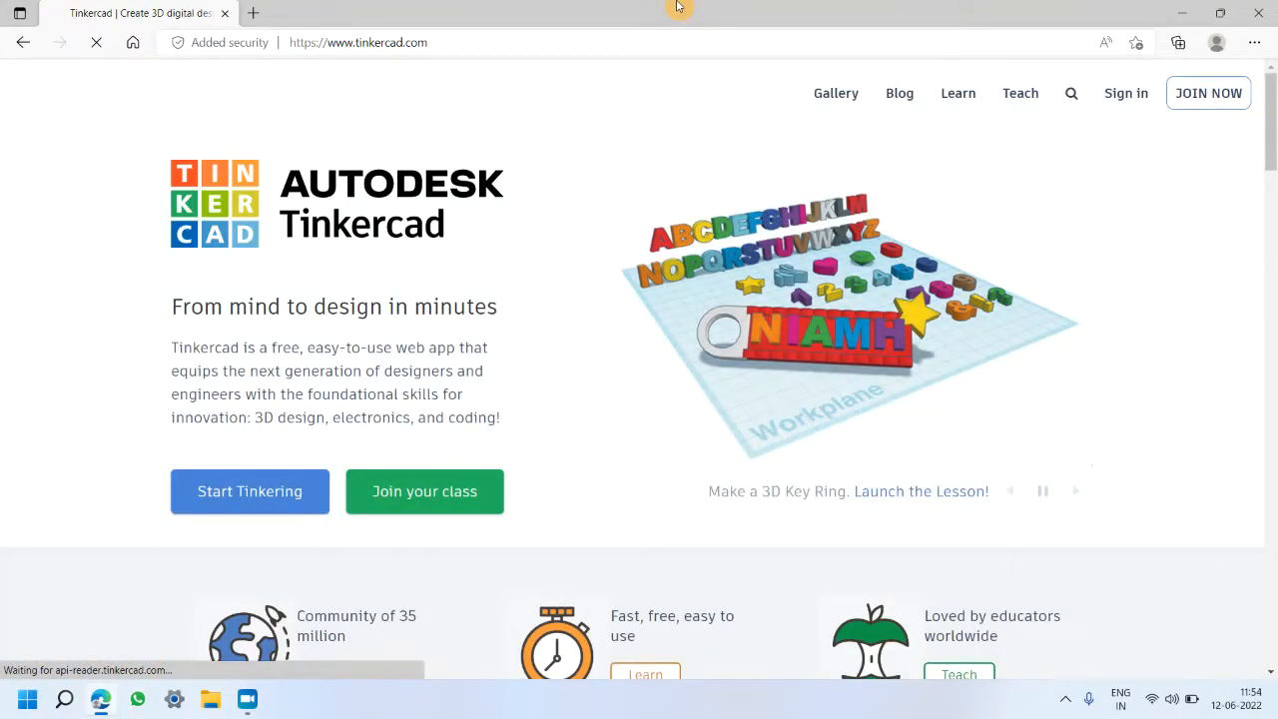
Sign in to a personal Tinkercad account using one of the listed Google accounts
click(1129, 104)
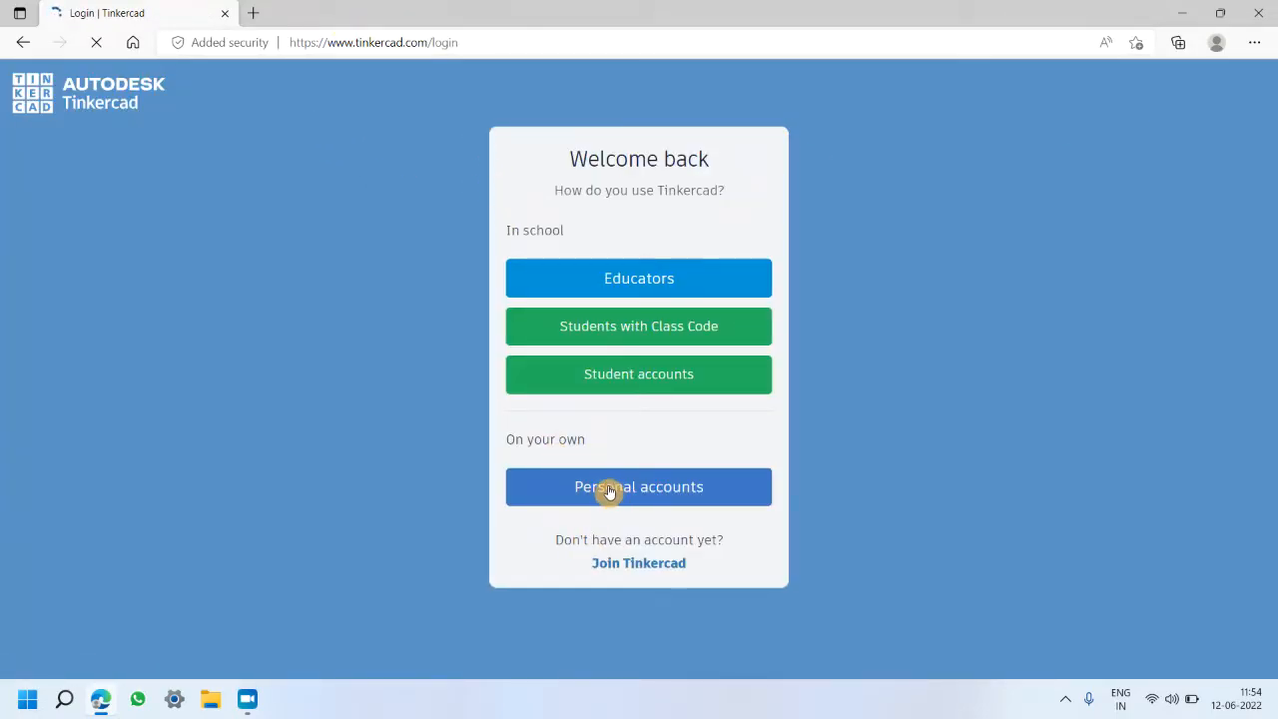
drag(612, 486, 603, 457)
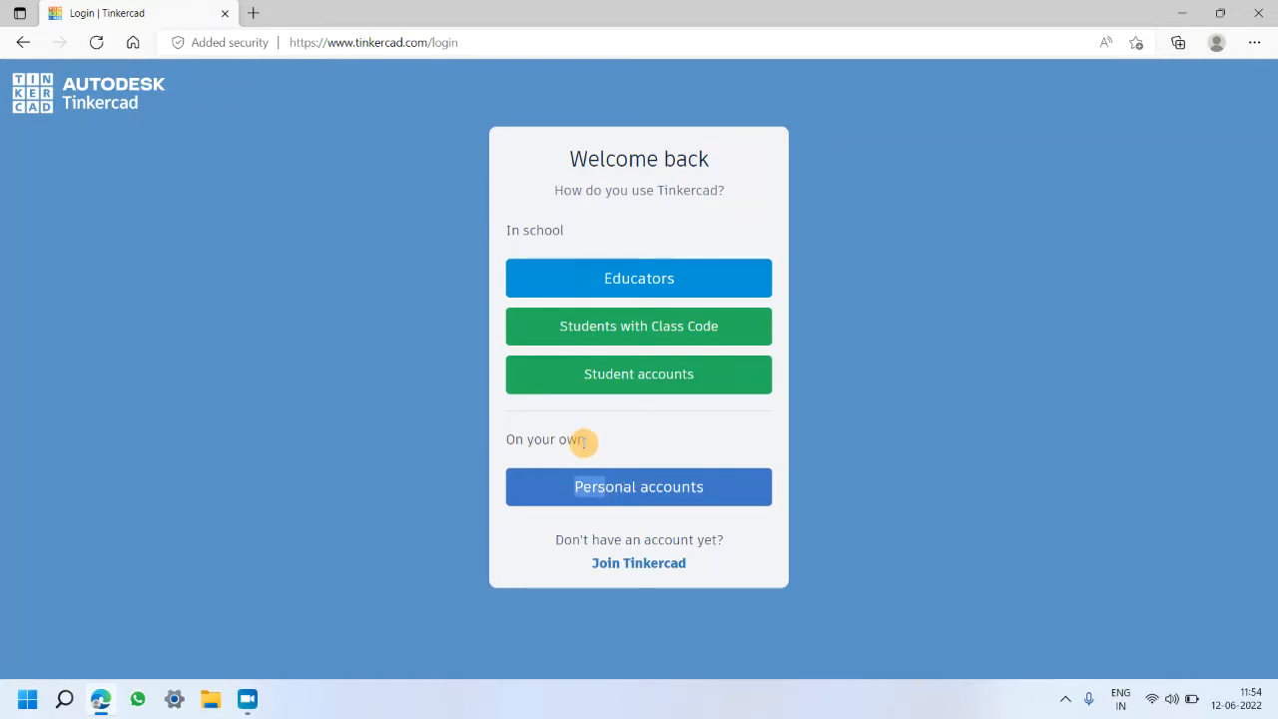
click(596, 496)
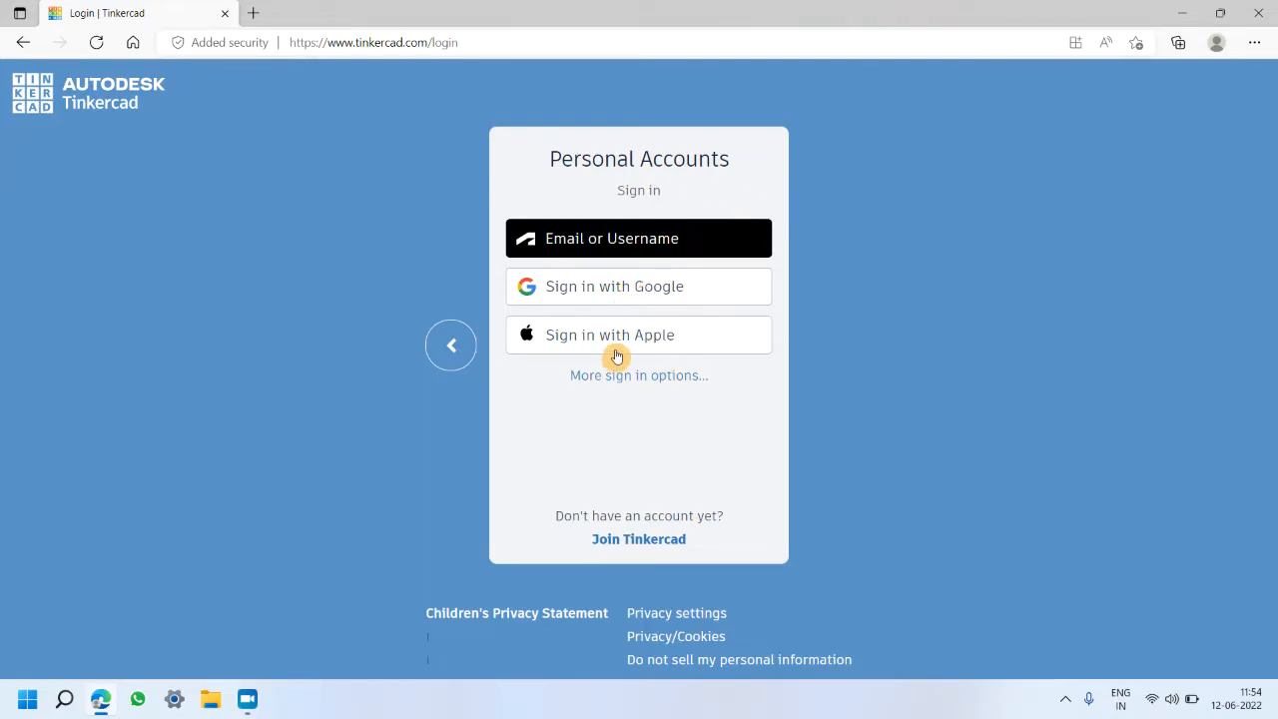
click(617, 291)
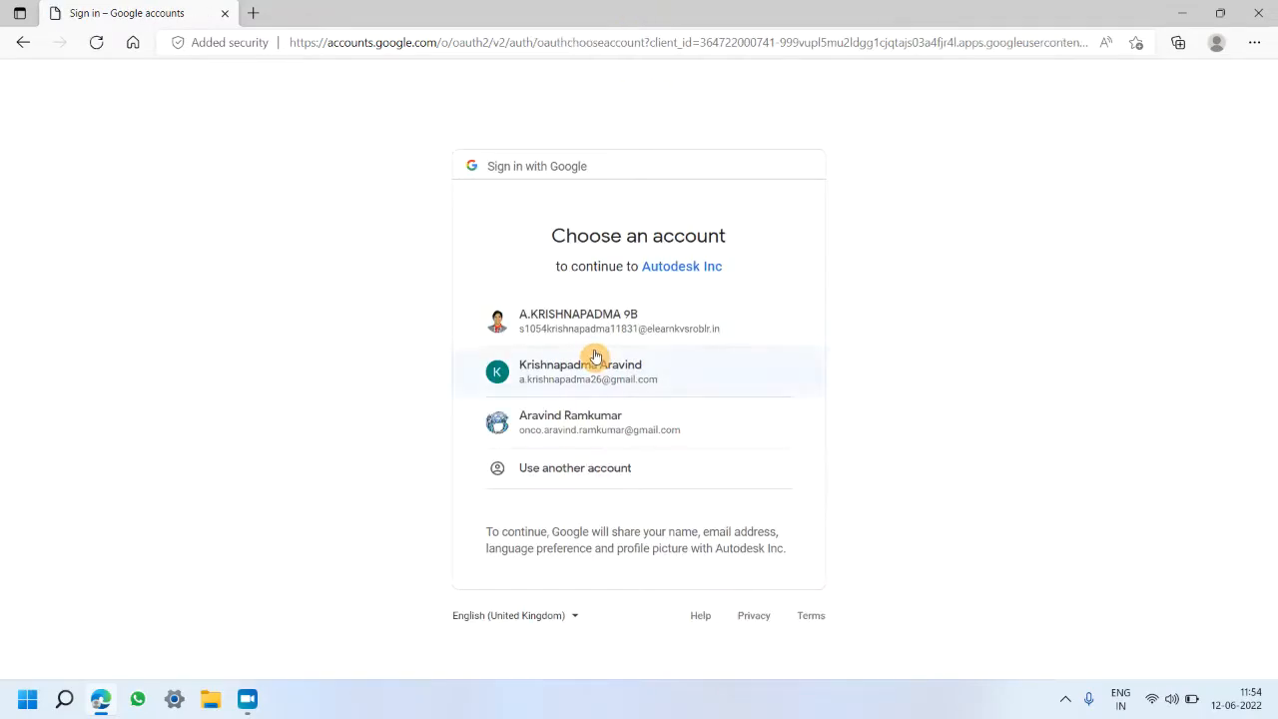
click(595, 367)
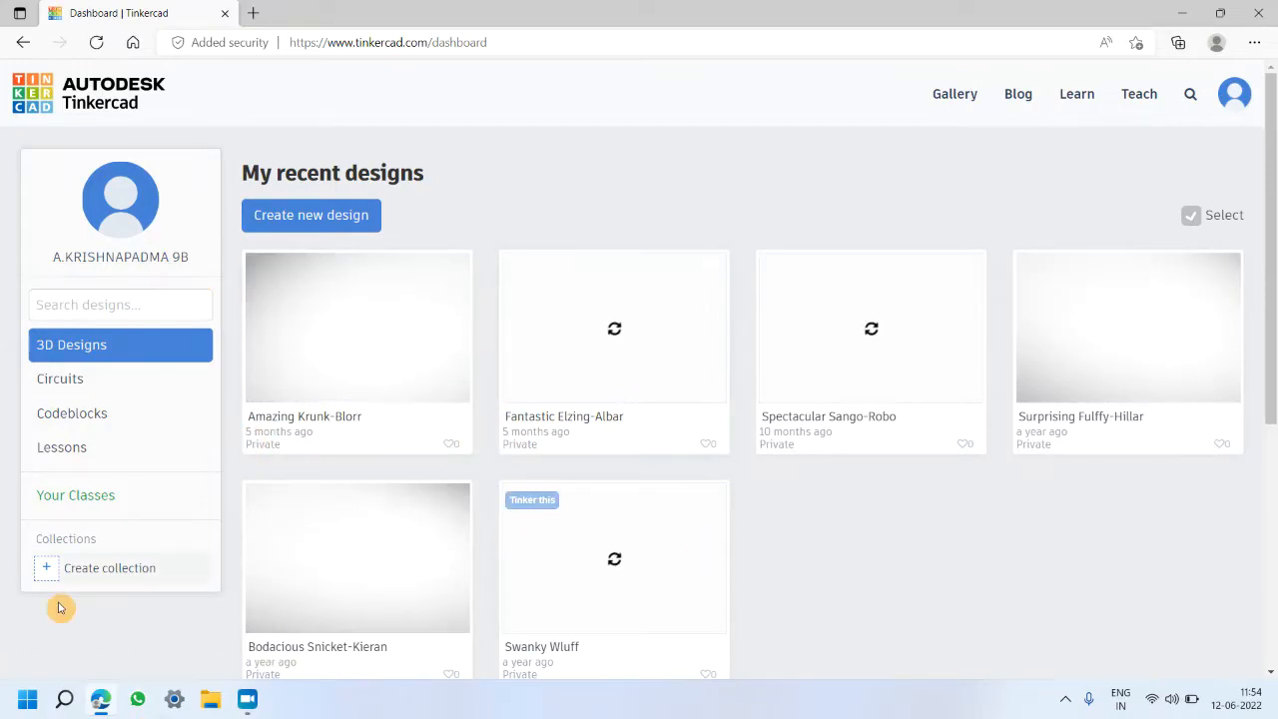
Create a new circuit from the Circuits section and dismiss the hint about pre-made starter circuits
click(54, 379)
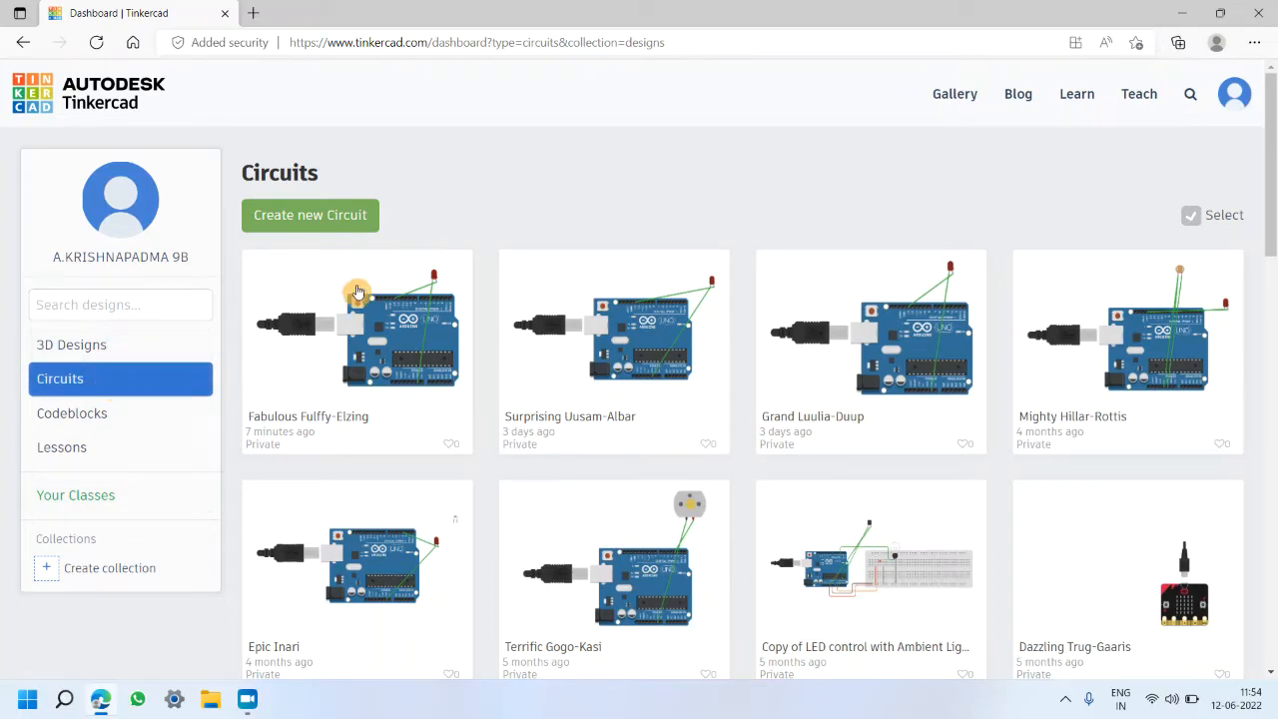
click(346, 222)
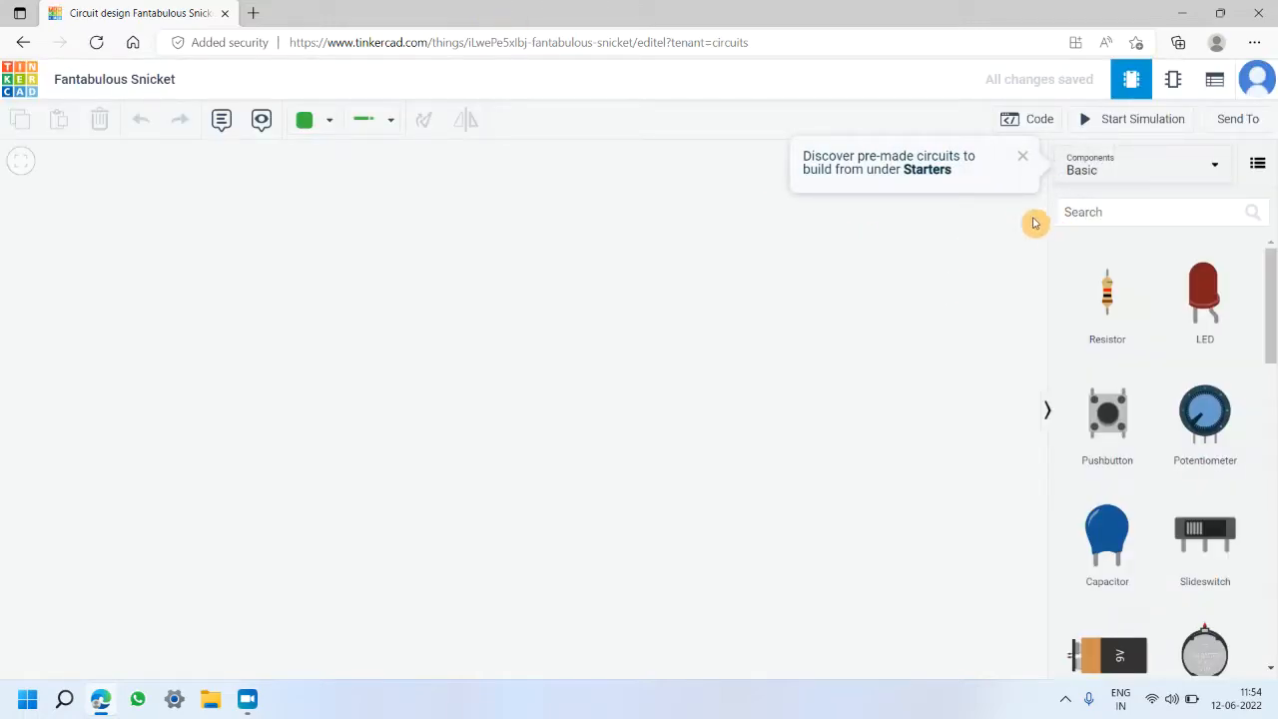
click(1032, 161)
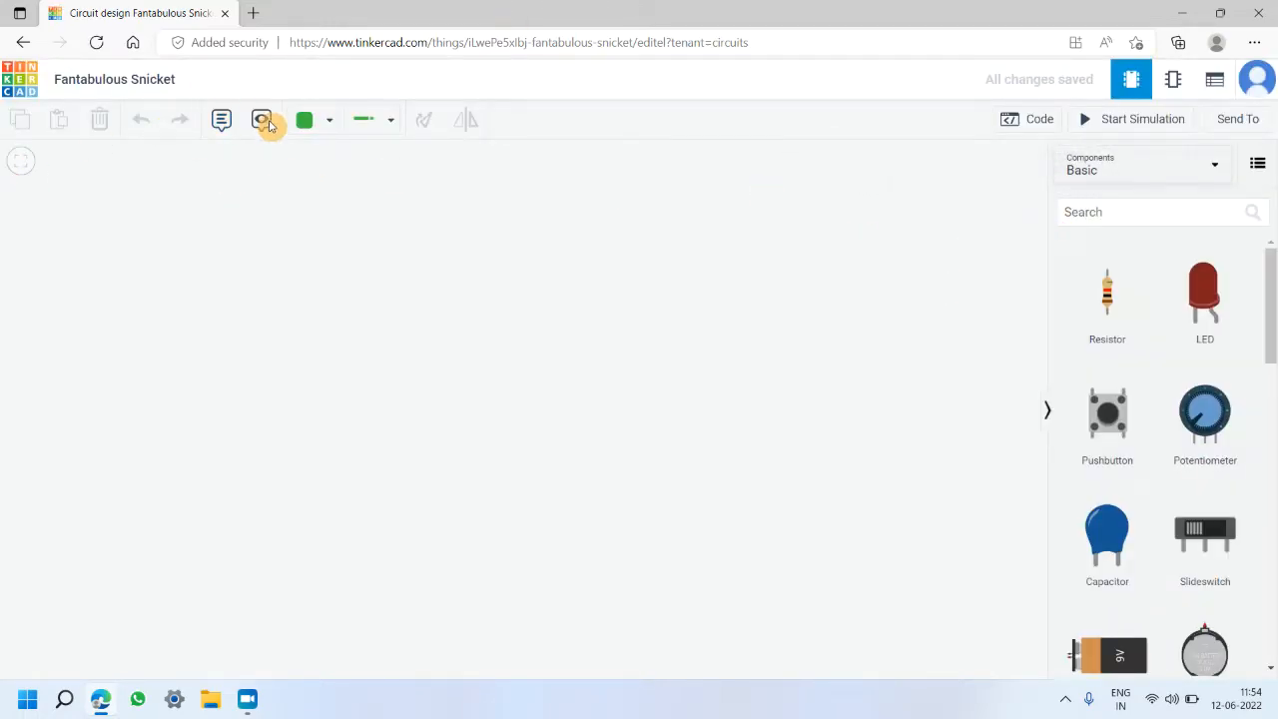
Find the Arduino Uno R3 in the component library by searching for arduino and place one board on the empty canvas
scroll(1240, 438, down, 10)
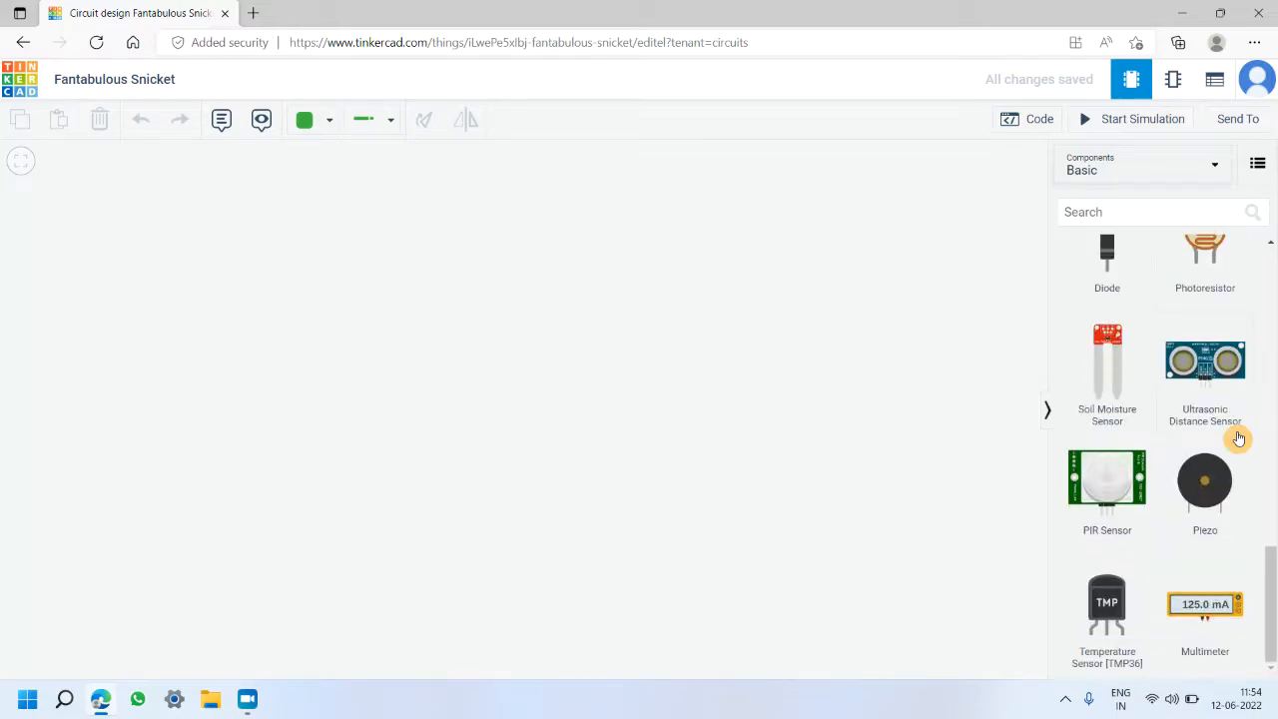
scroll(1237, 437, up, 10)
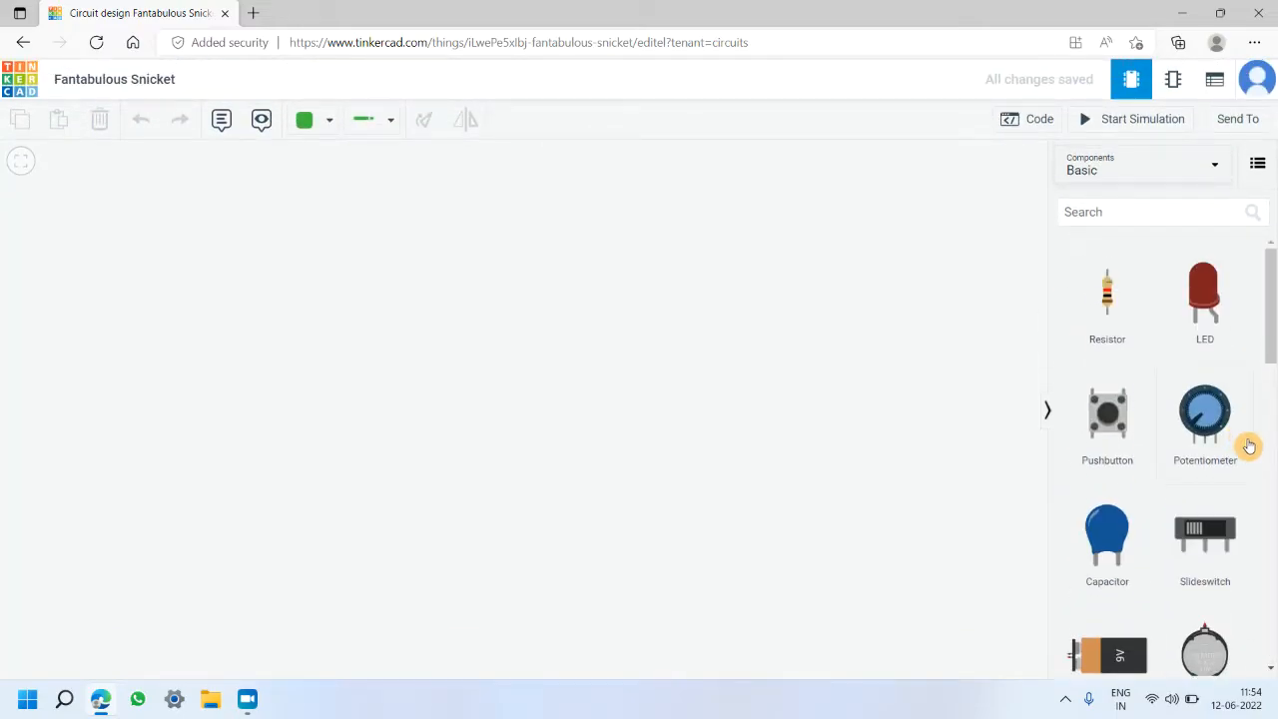
click(1120, 212)
click(1053, 227)
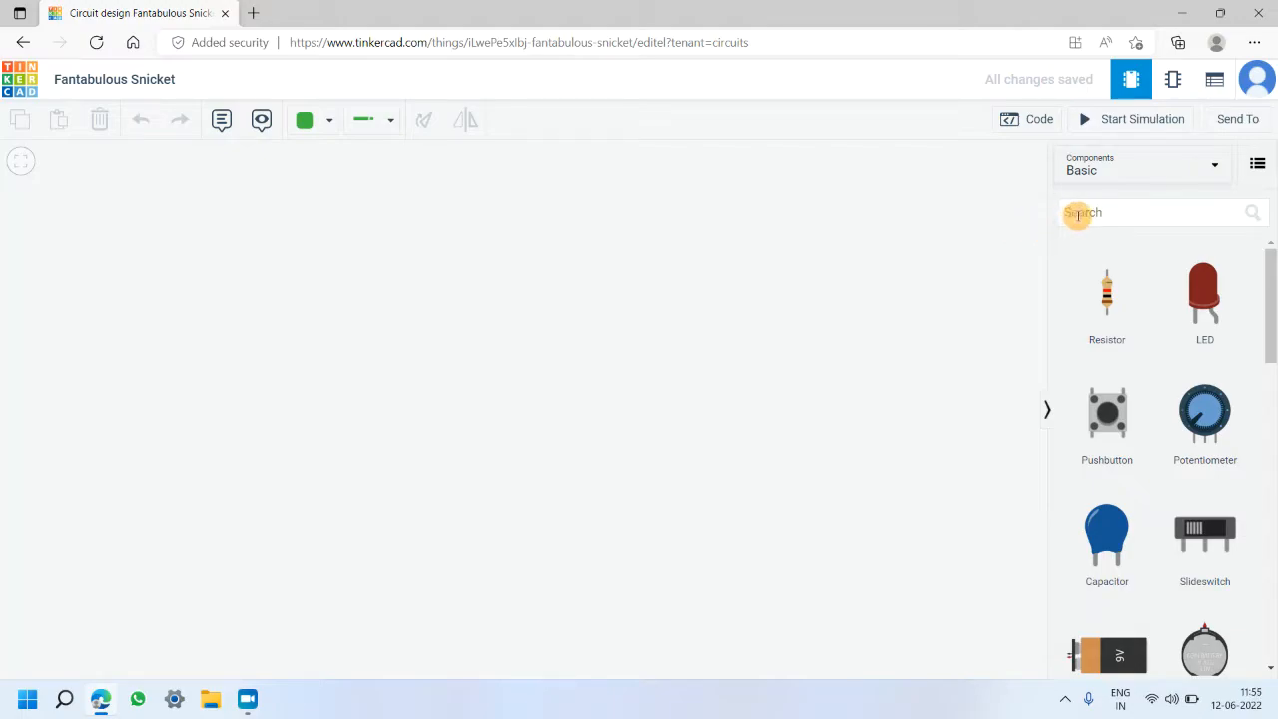
click(1130, 218)
text(ardui)
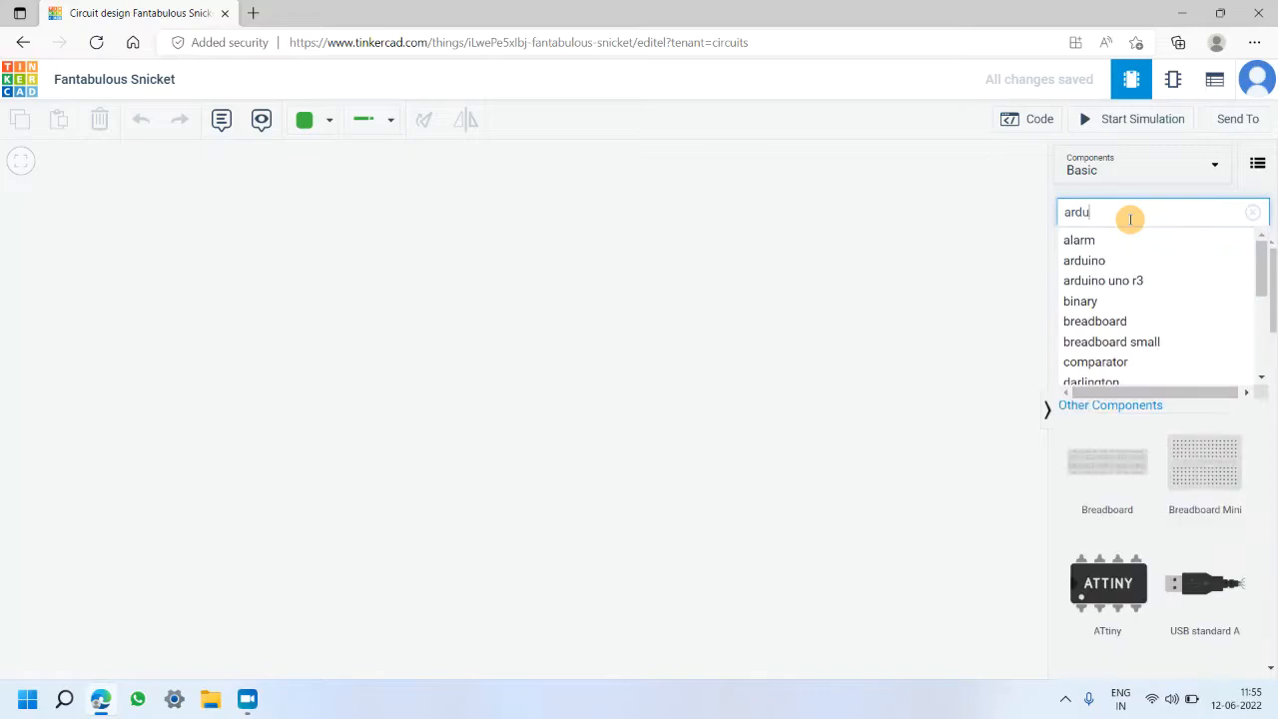
click(1127, 265)
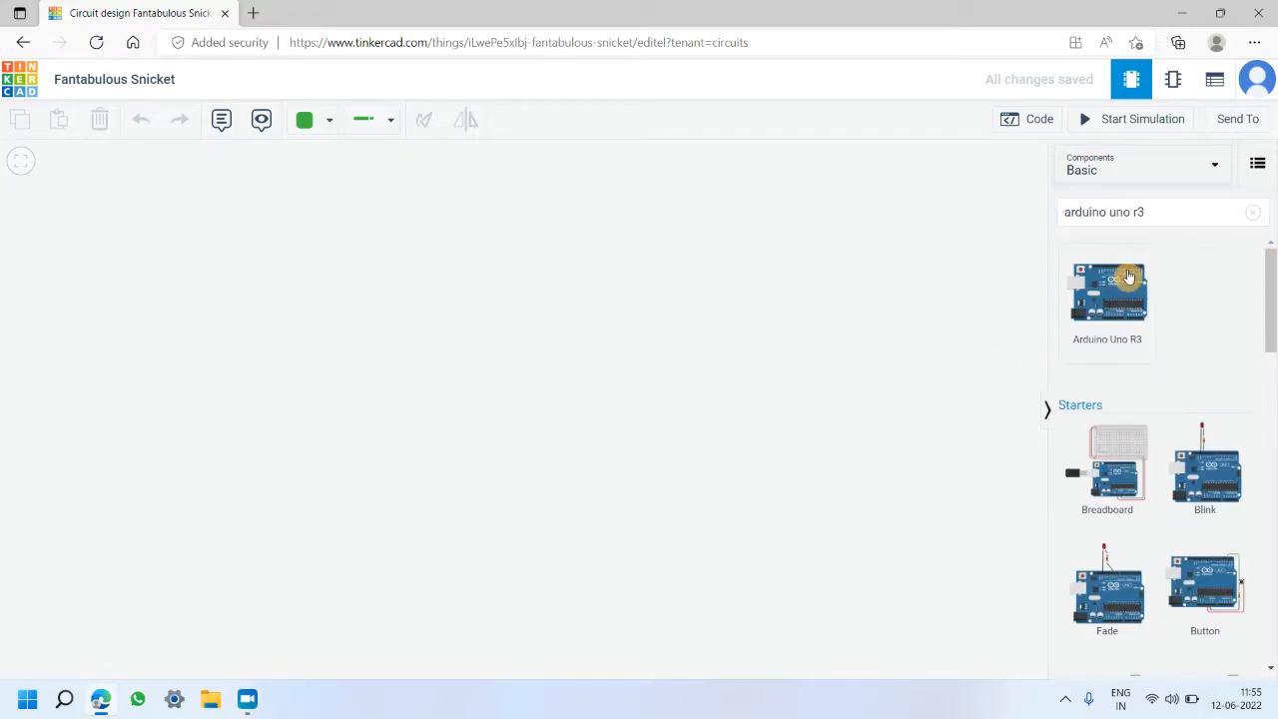
drag(1123, 280, 502, 363)
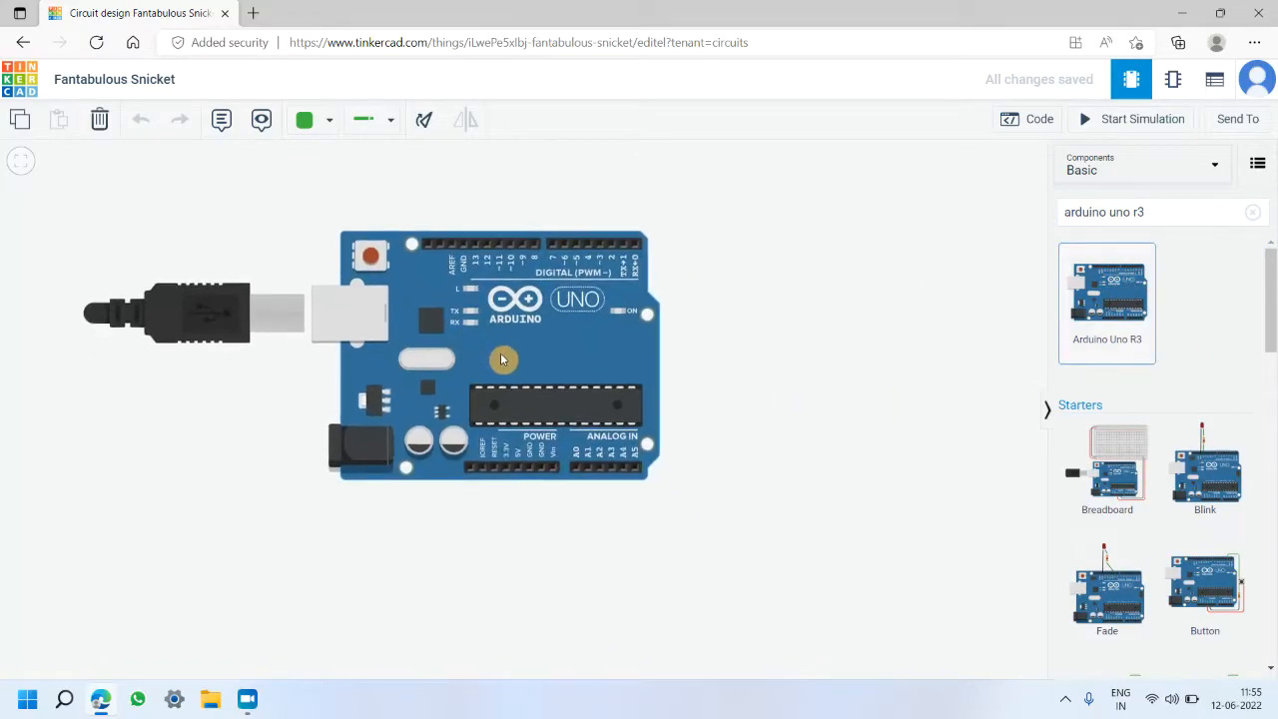
click(420, 254)
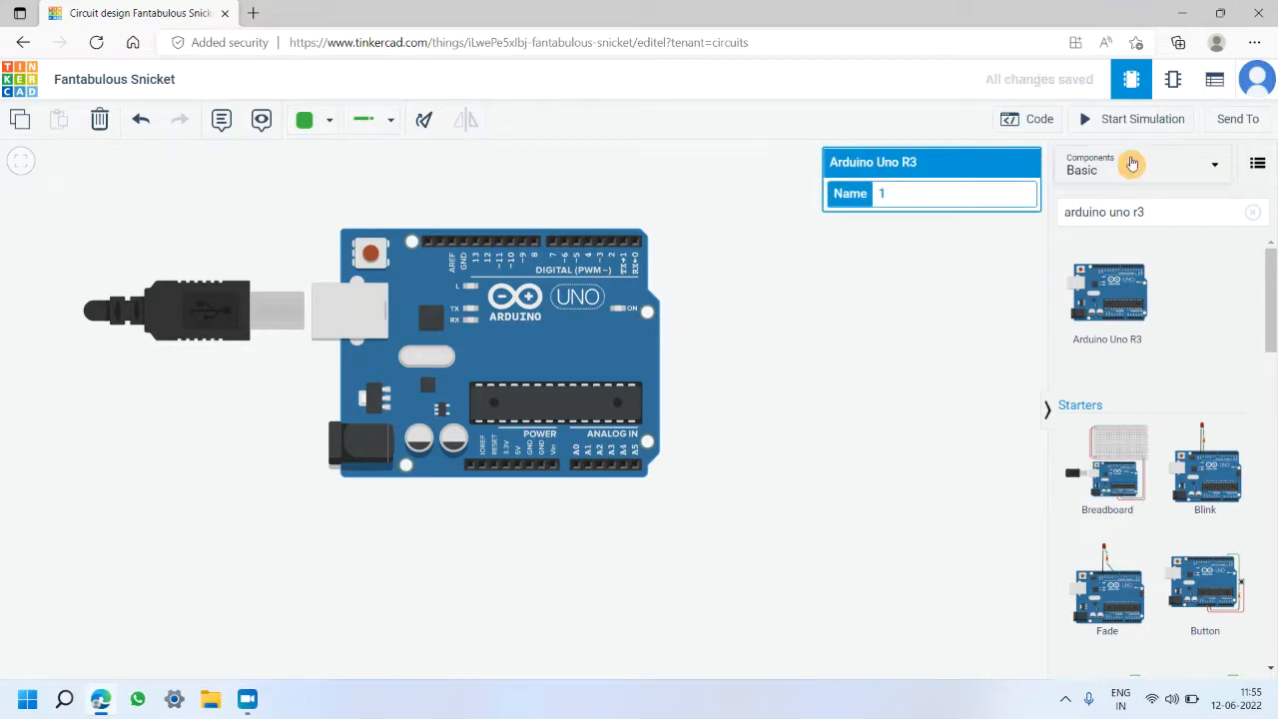
click(861, 303)
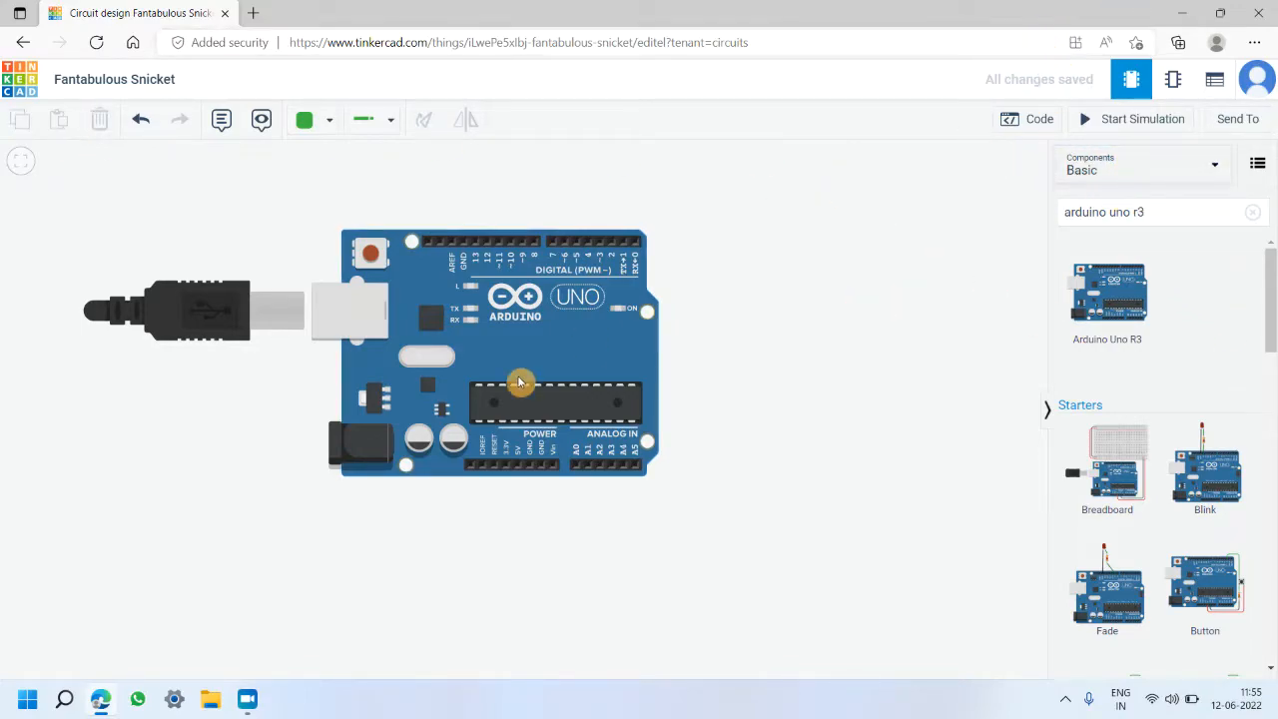
Open the block code for the Arduino and delete the default forever block with its built-in LED commands
click(1041, 119)
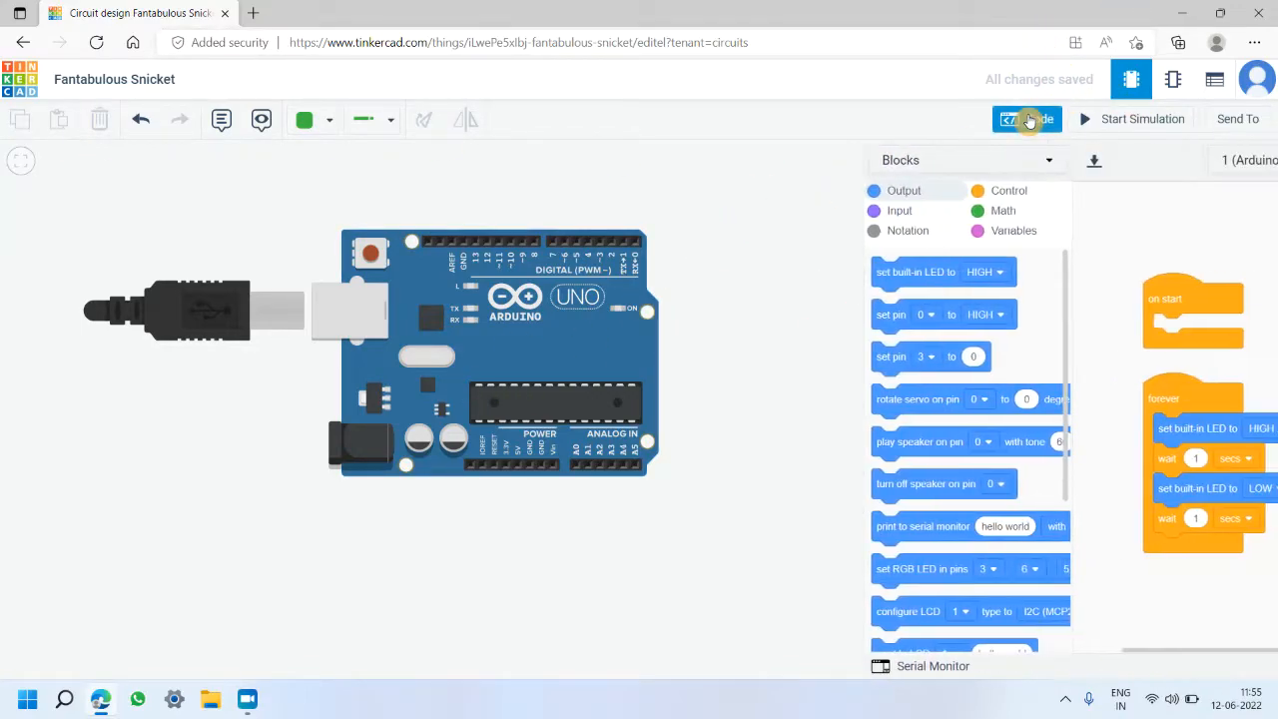
drag(1070, 386, 1228, 589)
Look through the Output, Input, Notation, Control, Math and Variables code blocks, and close the code editor
scroll(881, 495, down, 3)
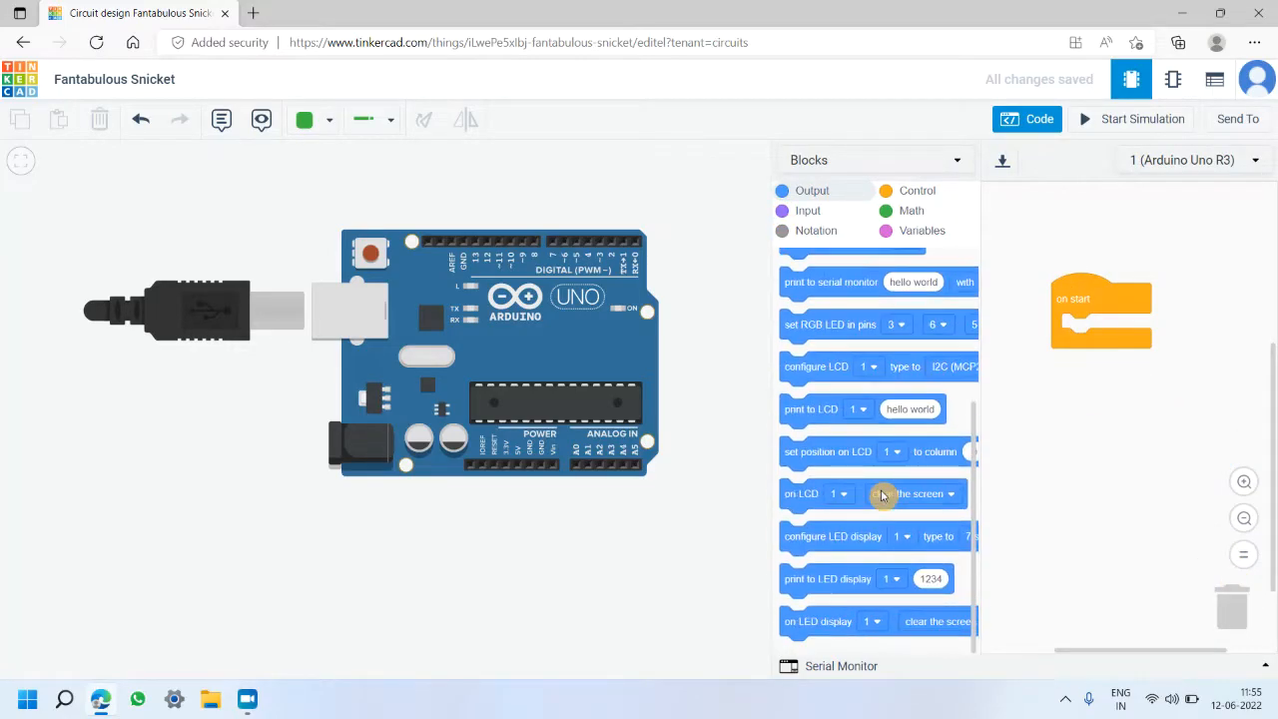
scroll(881, 496, up, 5)
click(811, 211)
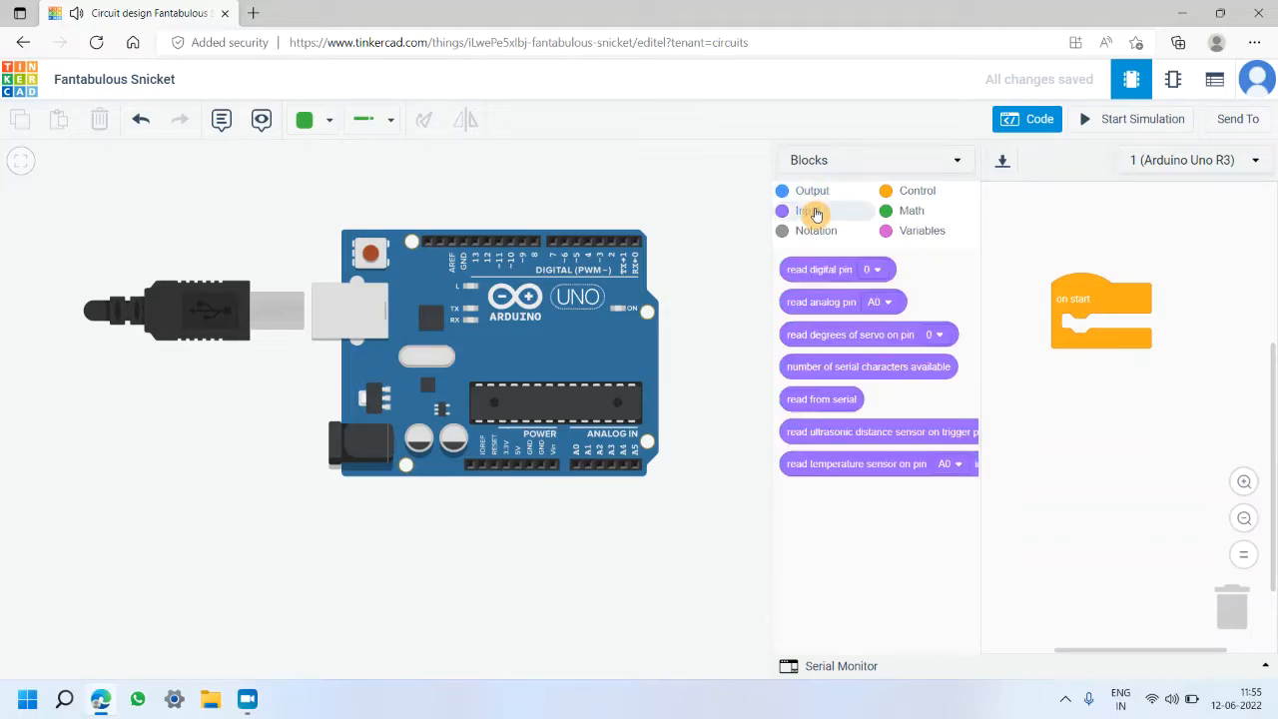
click(813, 231)
click(914, 192)
click(911, 212)
click(914, 229)
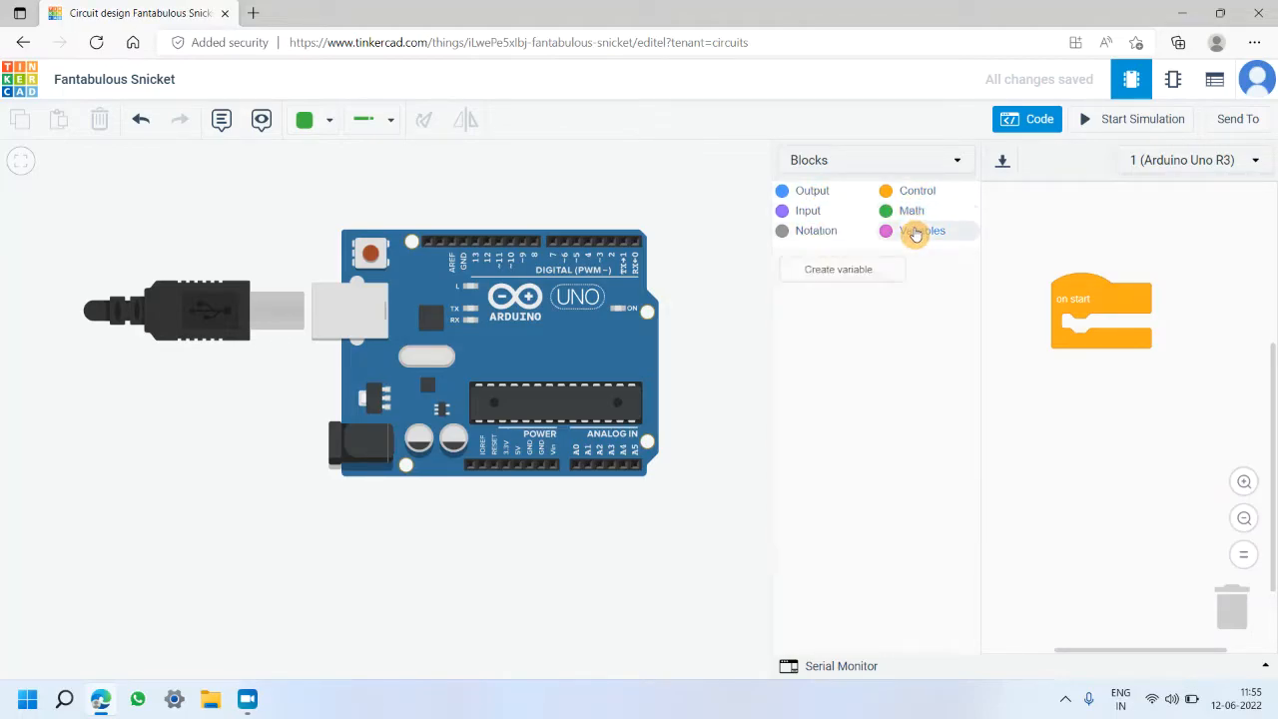
click(815, 192)
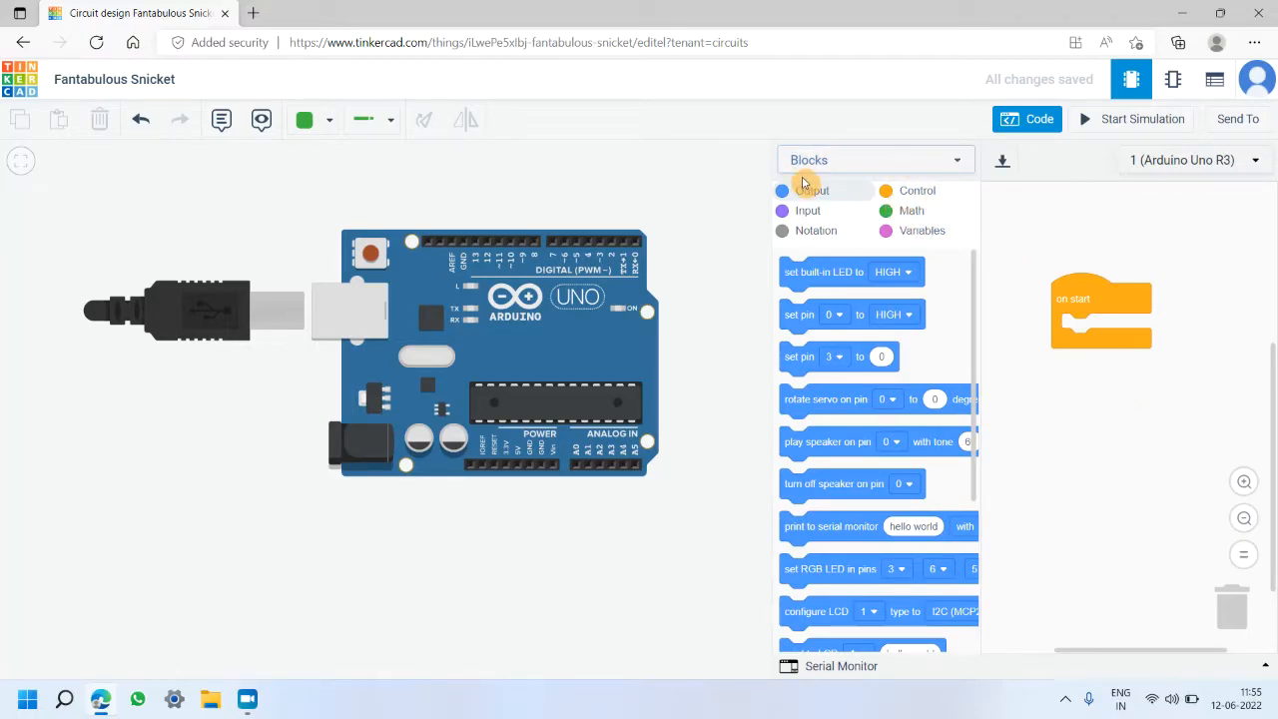
click(754, 185)
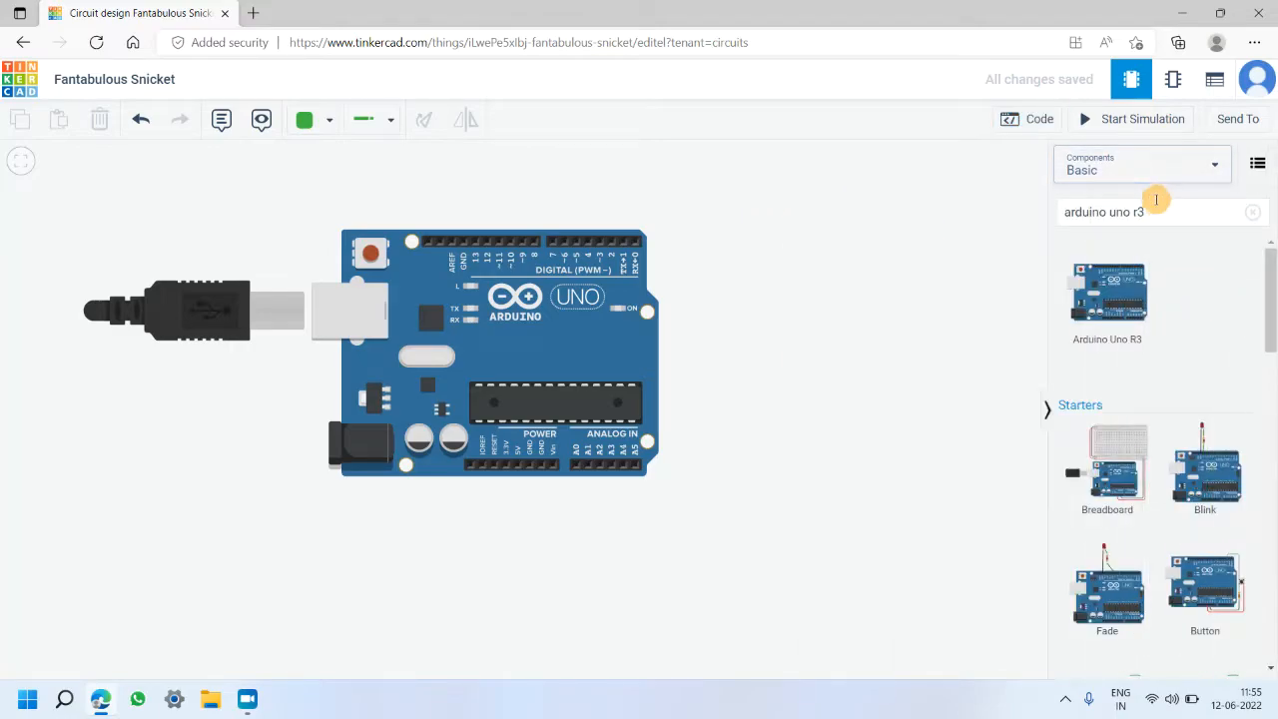
Add a red LED beside the Arduino's digital pins, wiring its cathode to GND and its anode to pin 13
click(1253, 213)
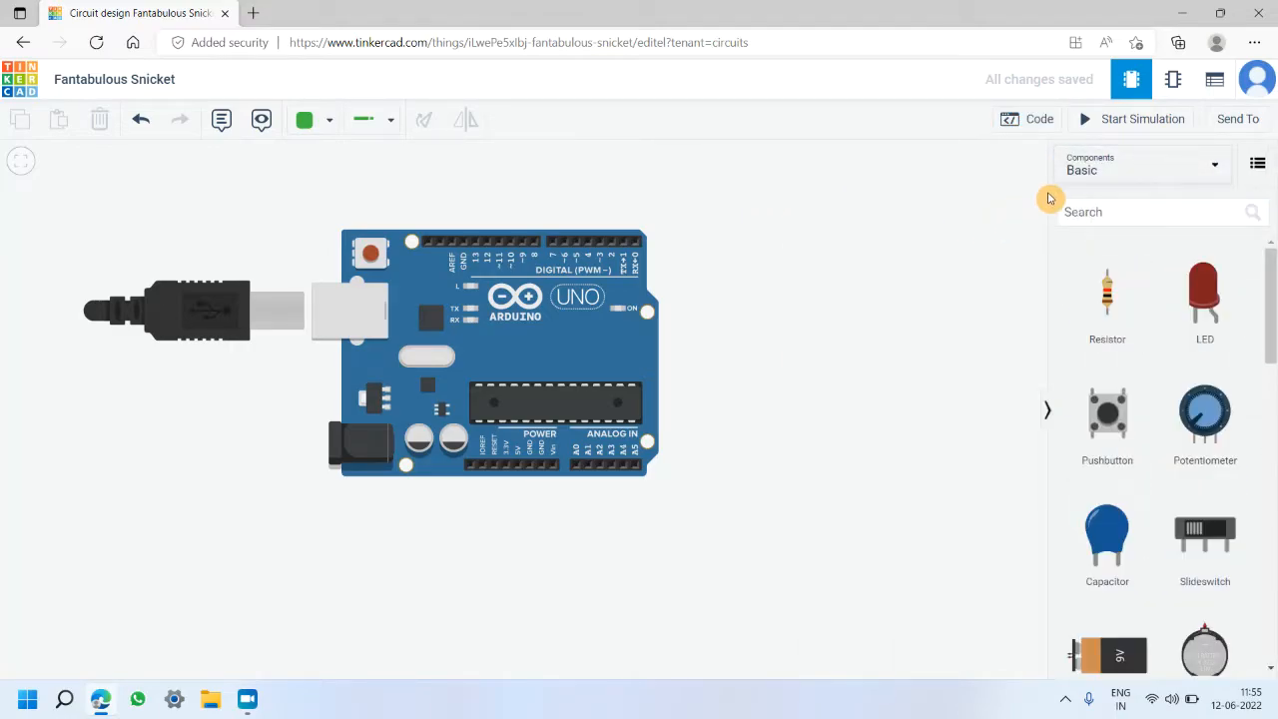
drag(1205, 299, 671, 237)
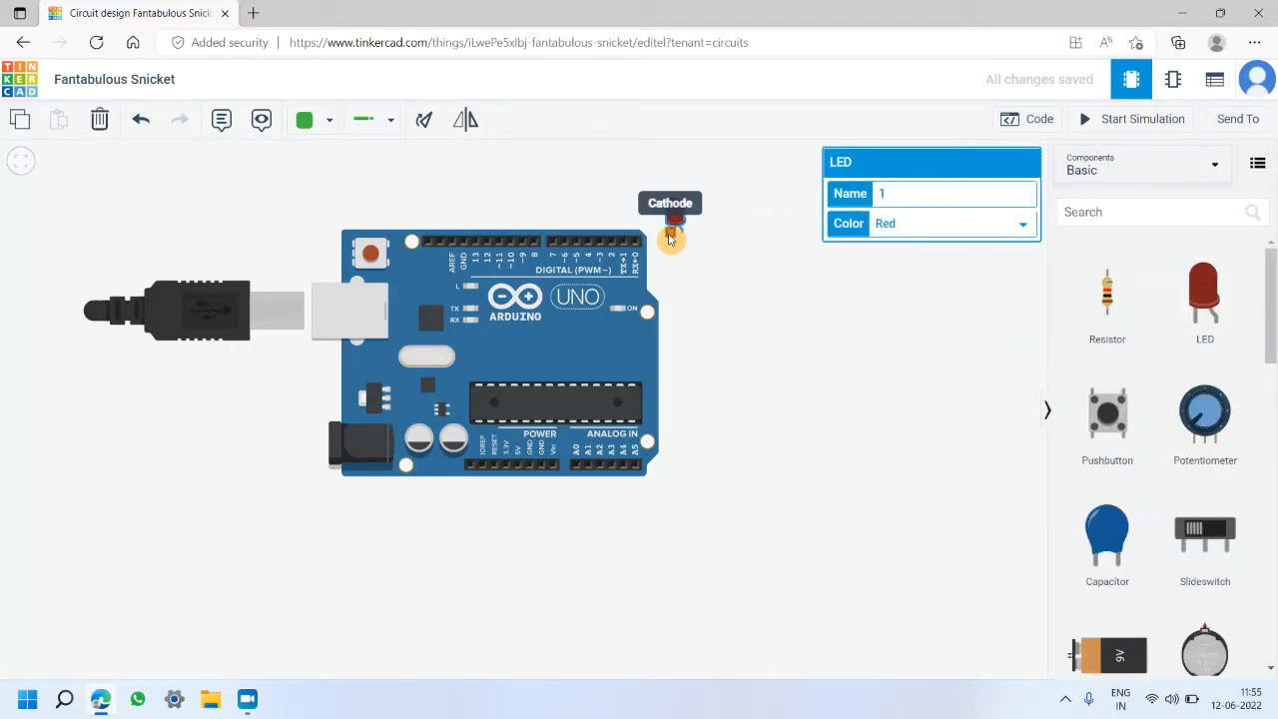
click(669, 237)
click(533, 467)
click(680, 237)
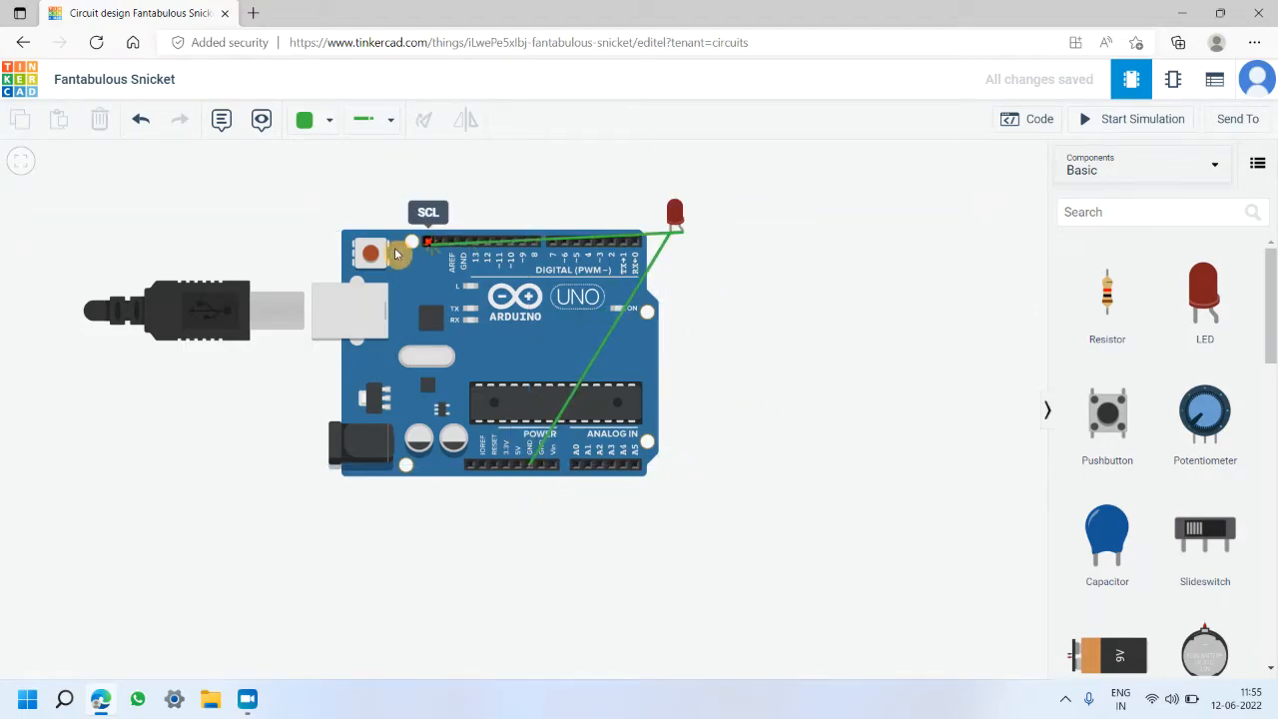
click(478, 246)
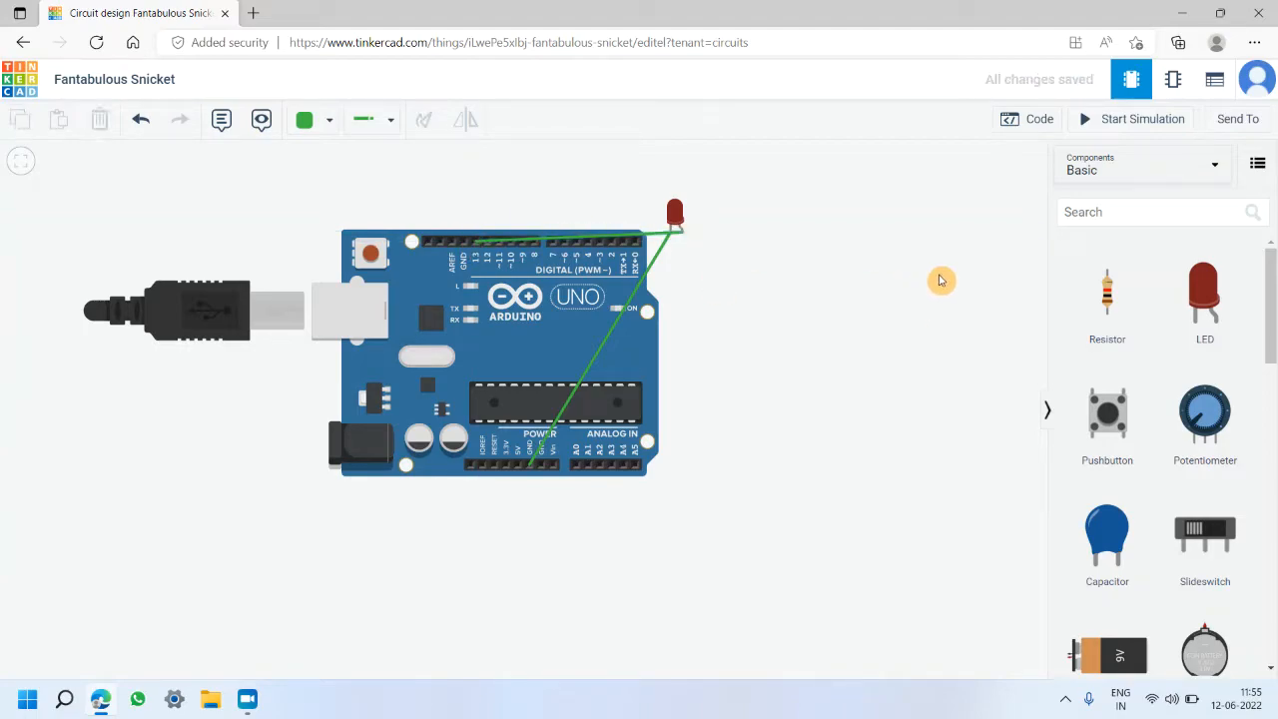
Add a set pin block inside the on start block that sets pin 13 to HIGH, and close the code editor
click(1015, 120)
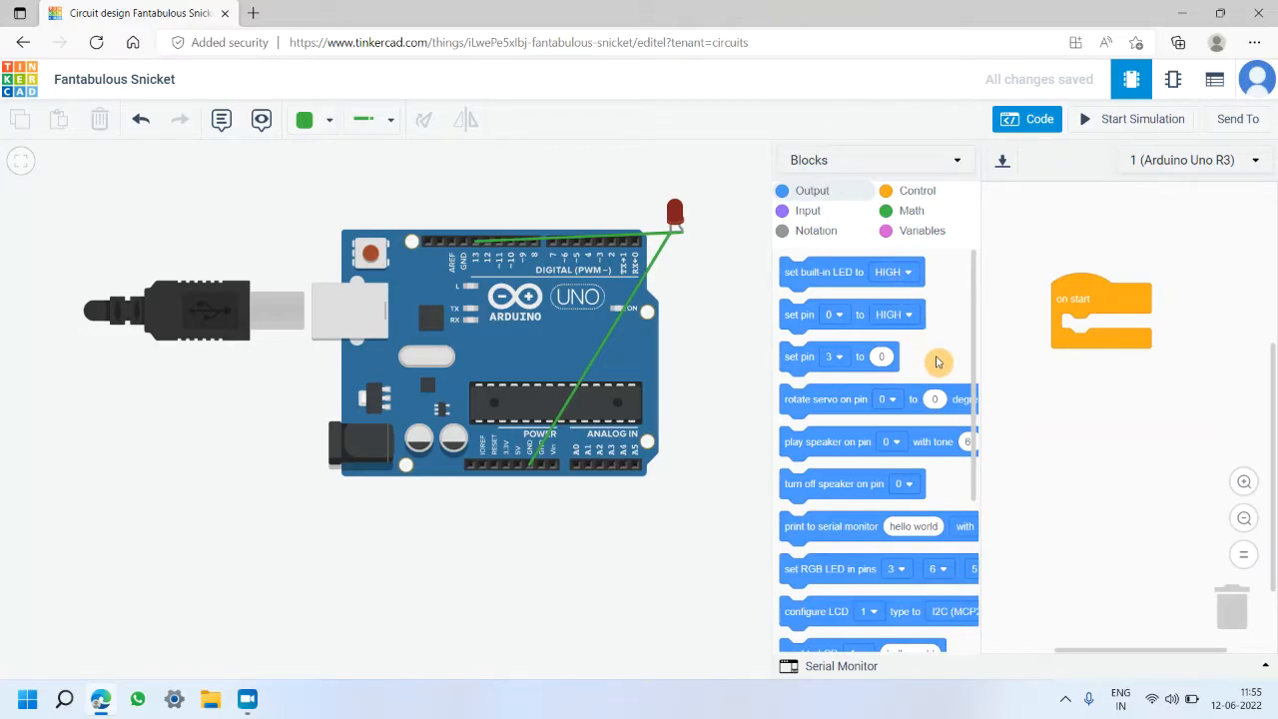
drag(789, 311, 1076, 327)
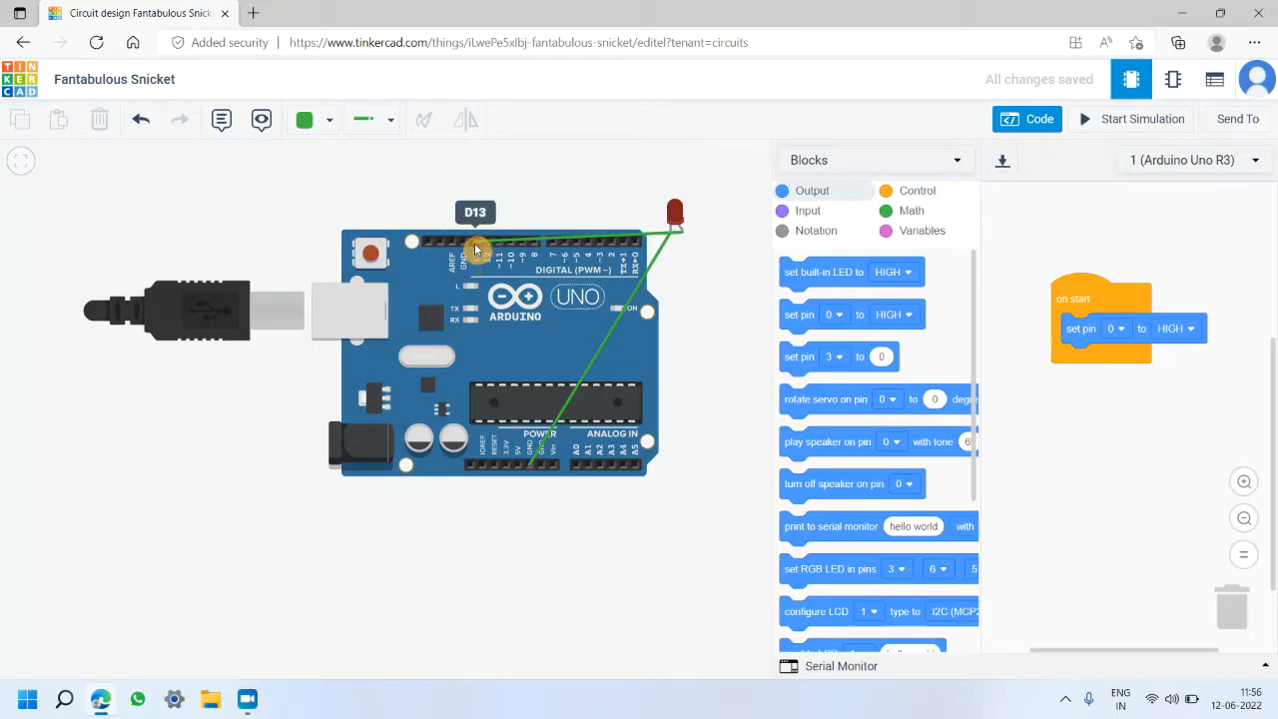
click(1116, 329)
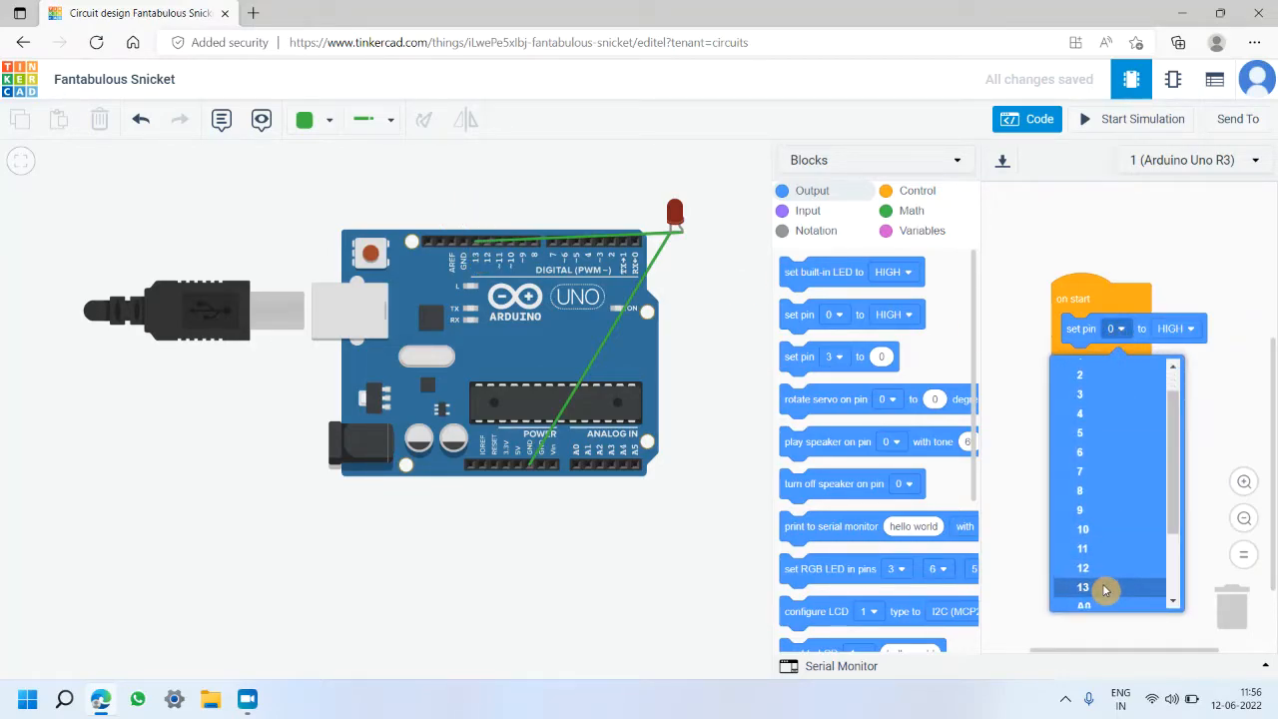
click(1083, 588)
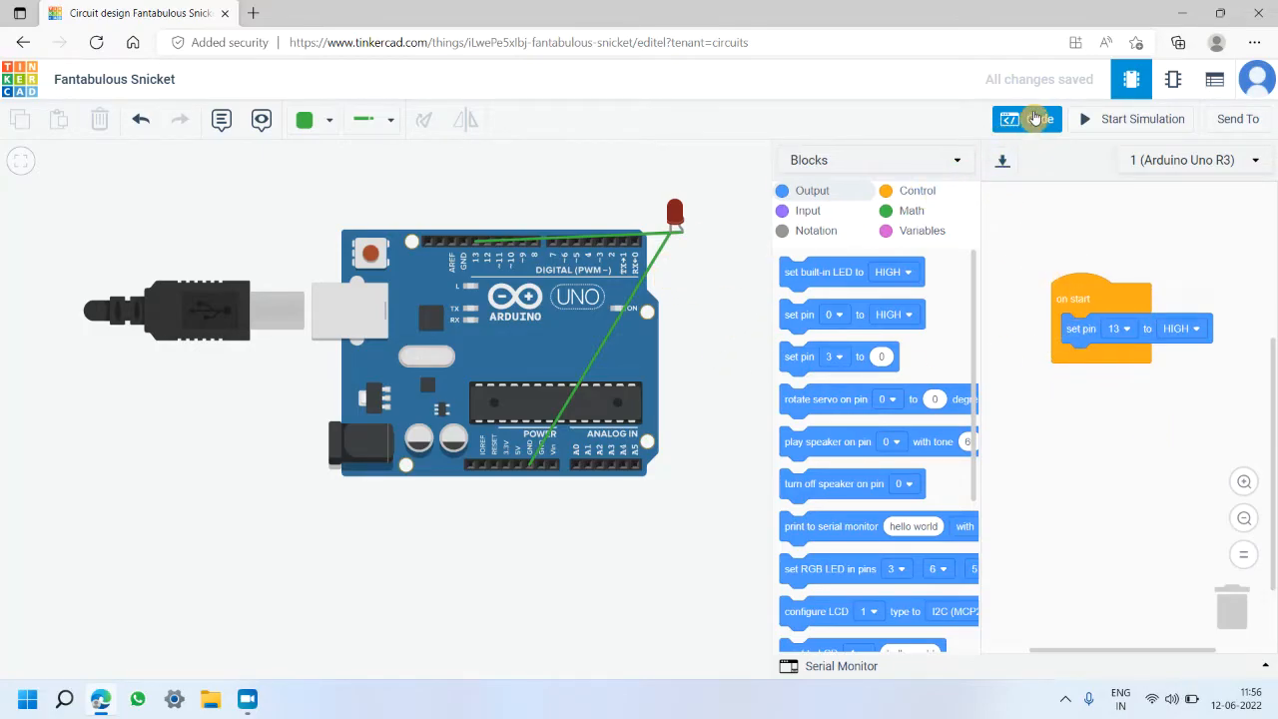
click(1035, 119)
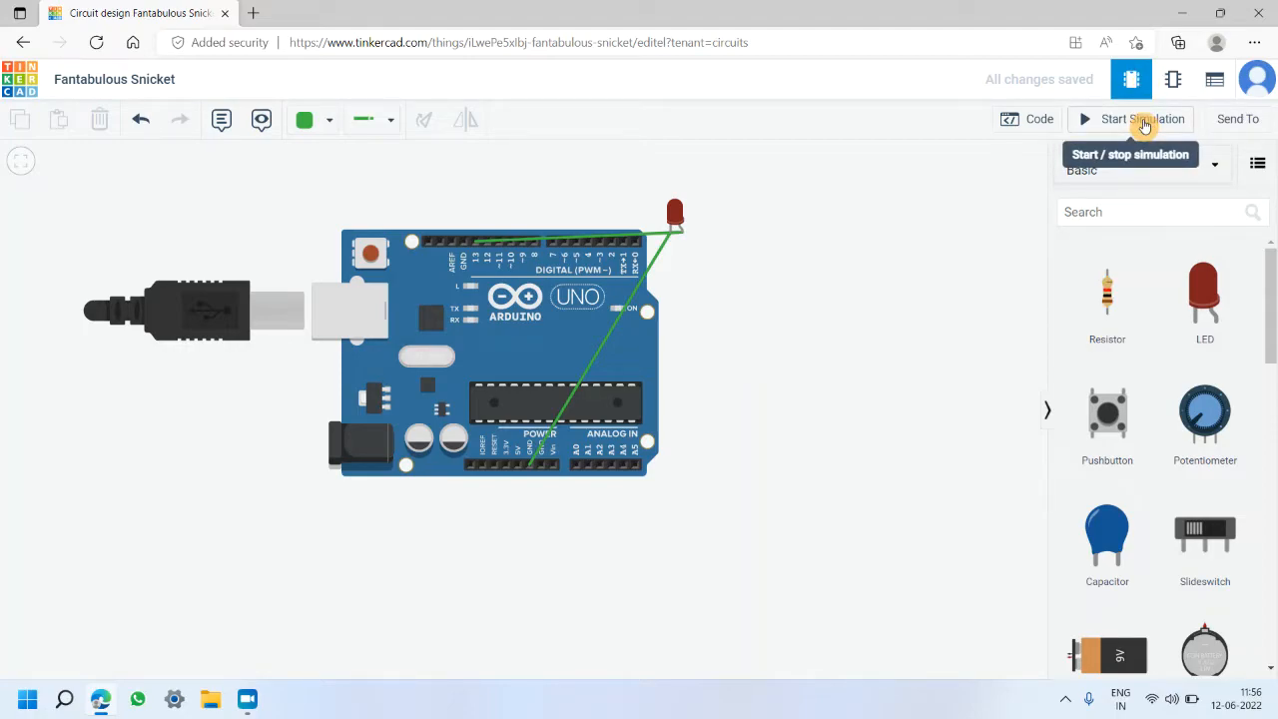
Run the circuit simulation and check the LED and the warning marker beside it
click(1144, 121)
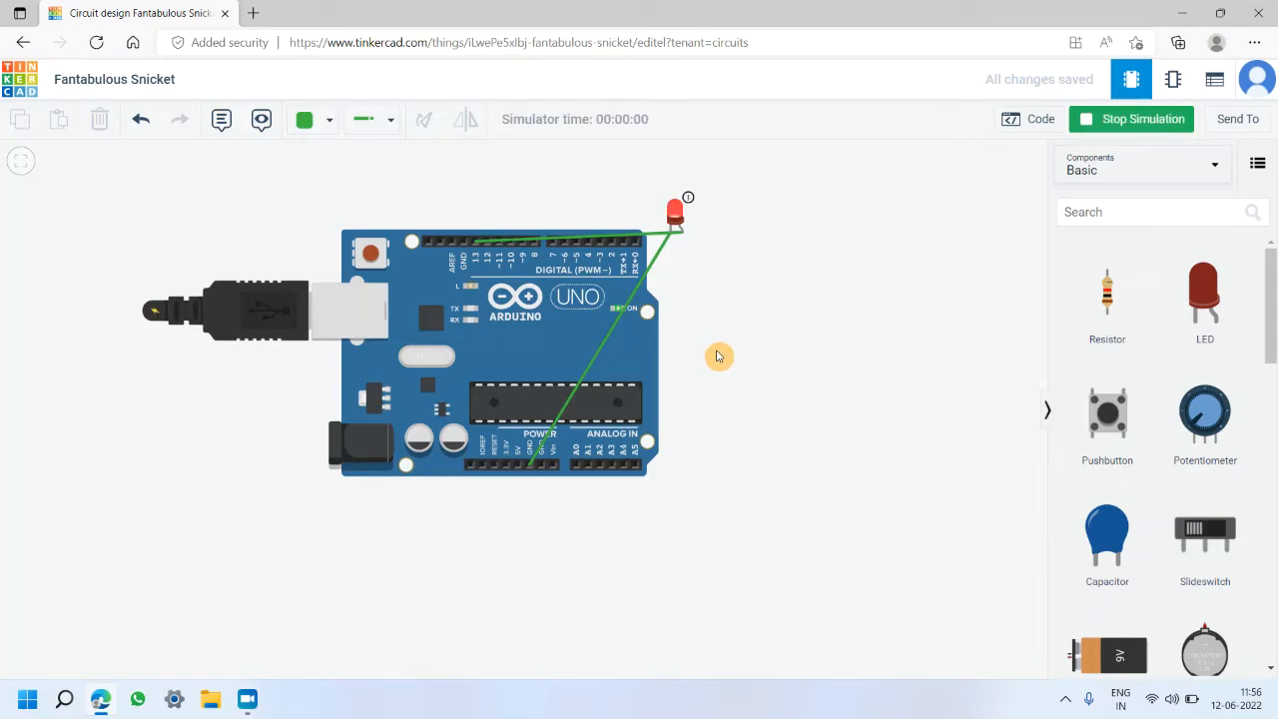
mouse_move(688, 200)
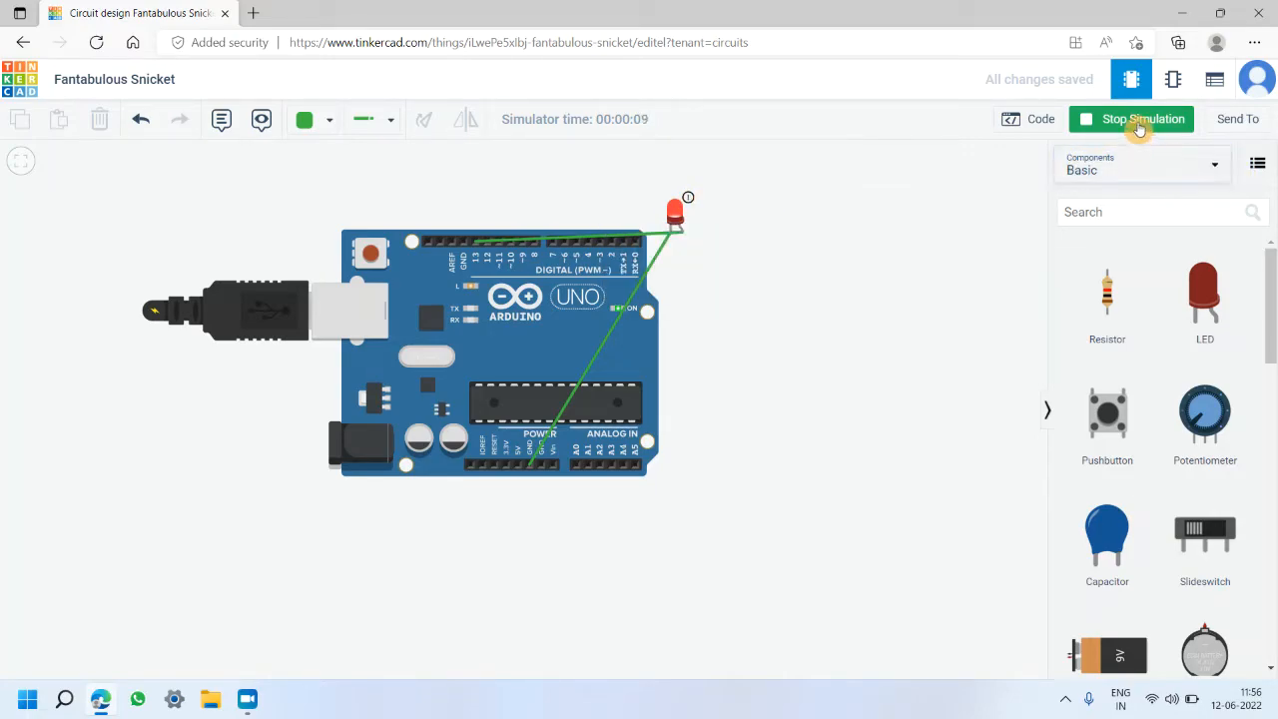
Stop the simulation and show the Arduino's code in Blocks + Text mode to view the generated C++ code
click(1139, 121)
click(1008, 120)
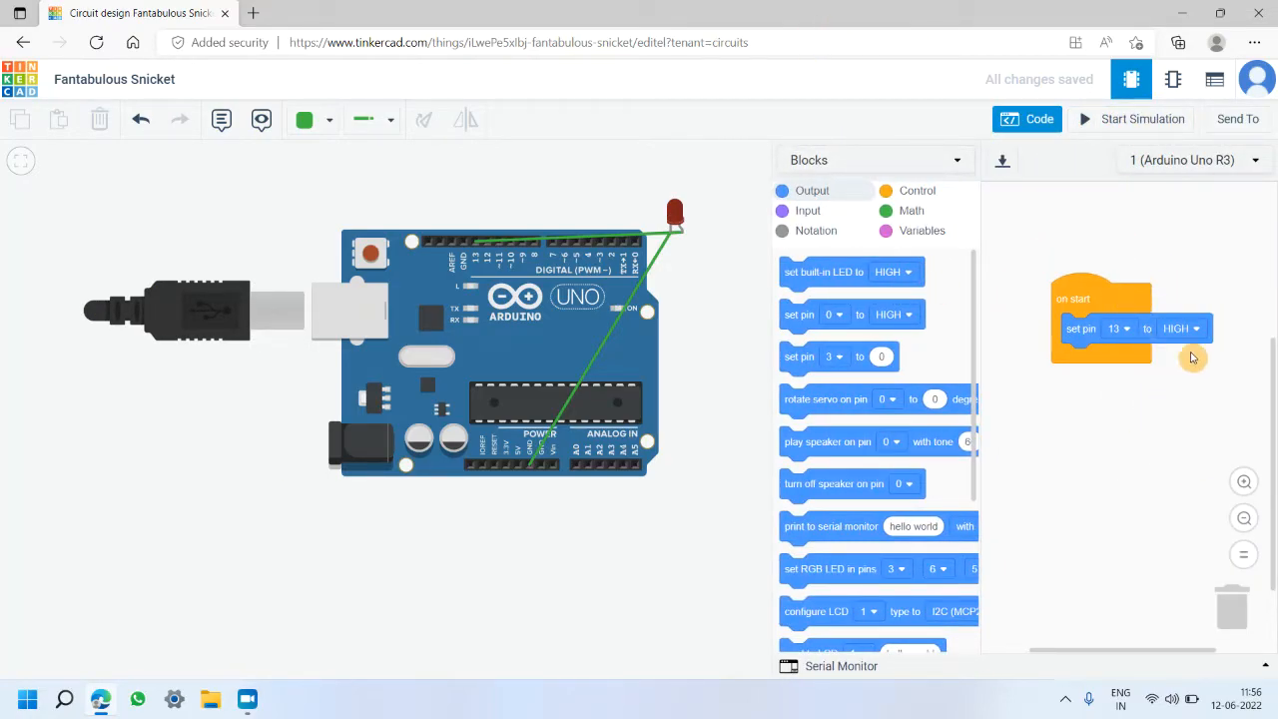
click(872, 160)
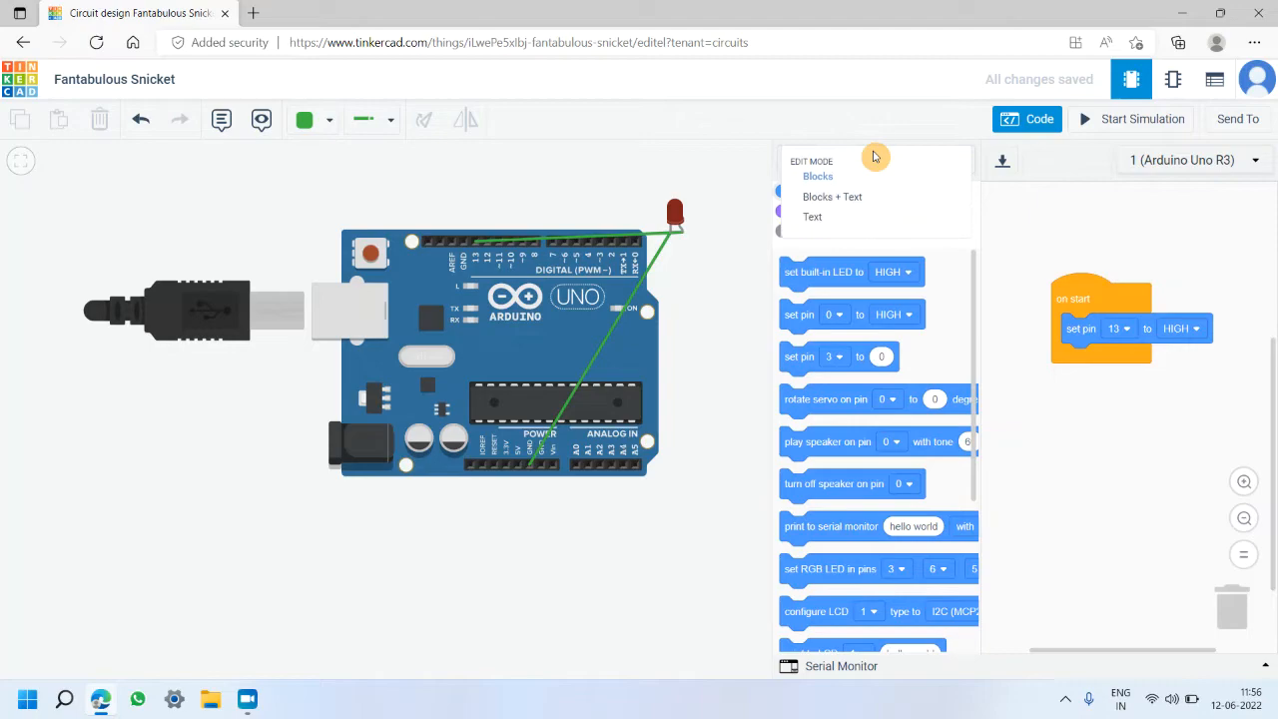
click(868, 199)
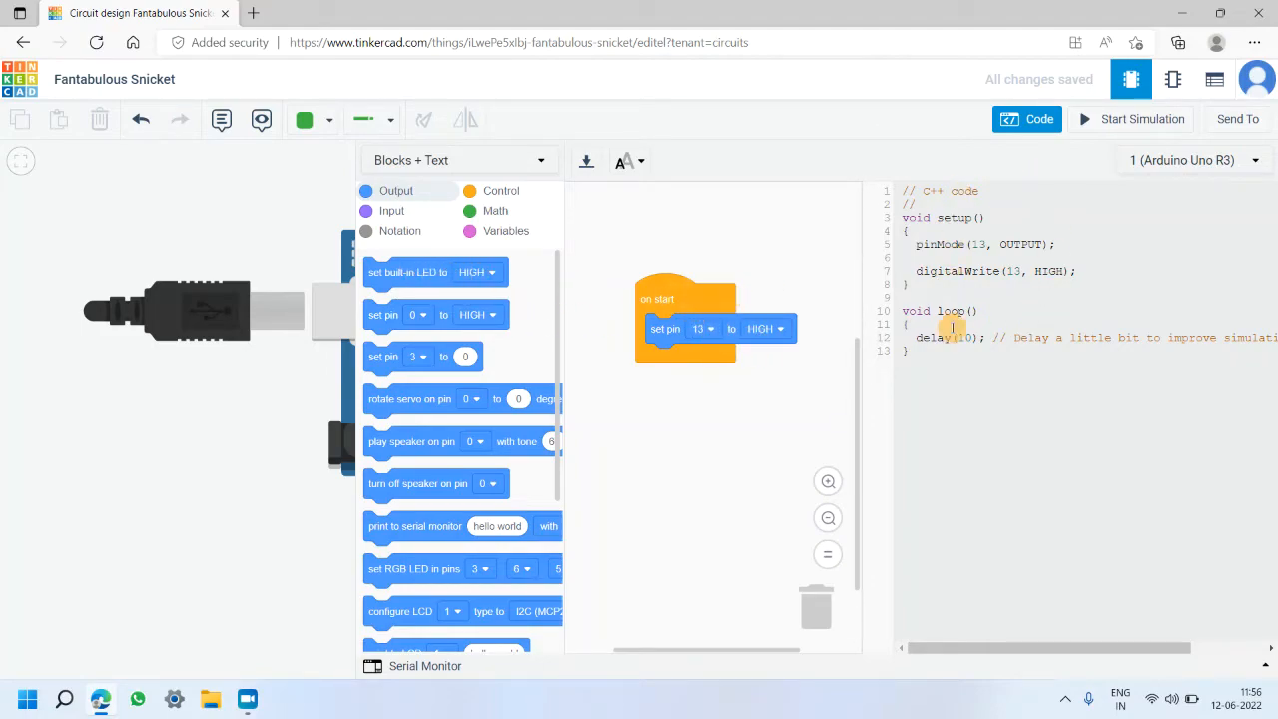
Switch the code editor to Text mode, discarding the existing blocks
click(506, 162)
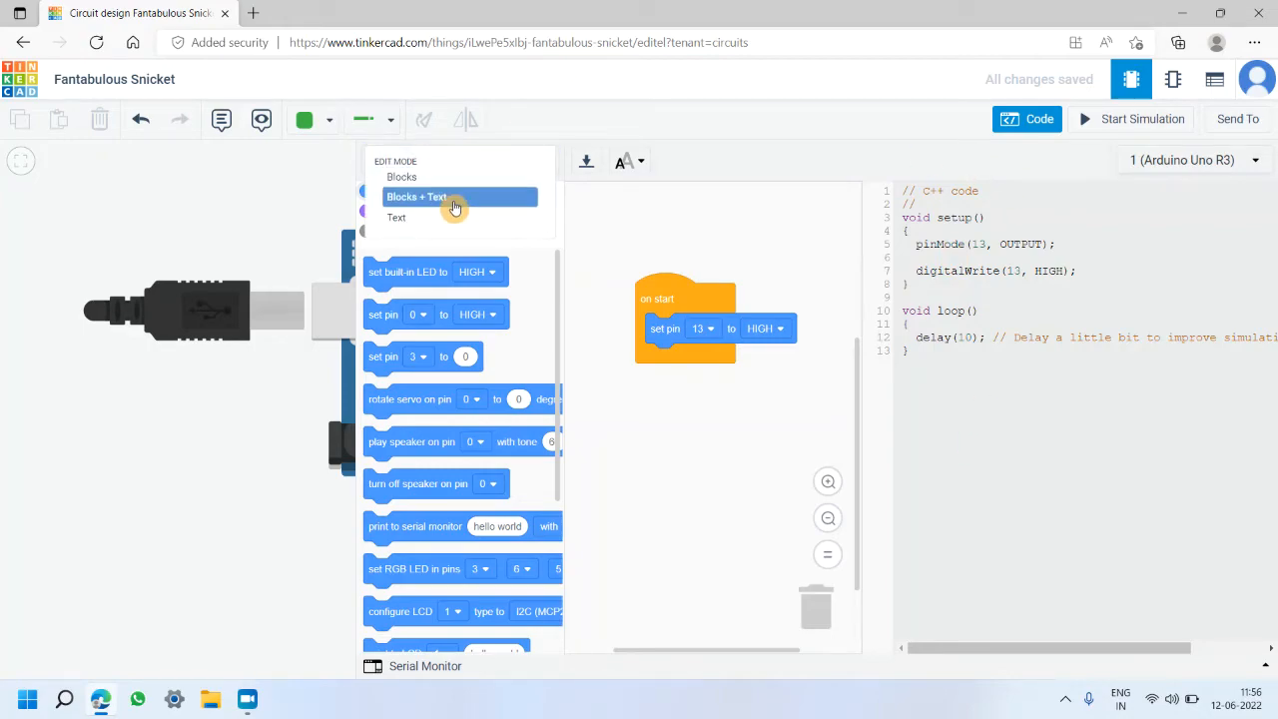
click(417, 222)
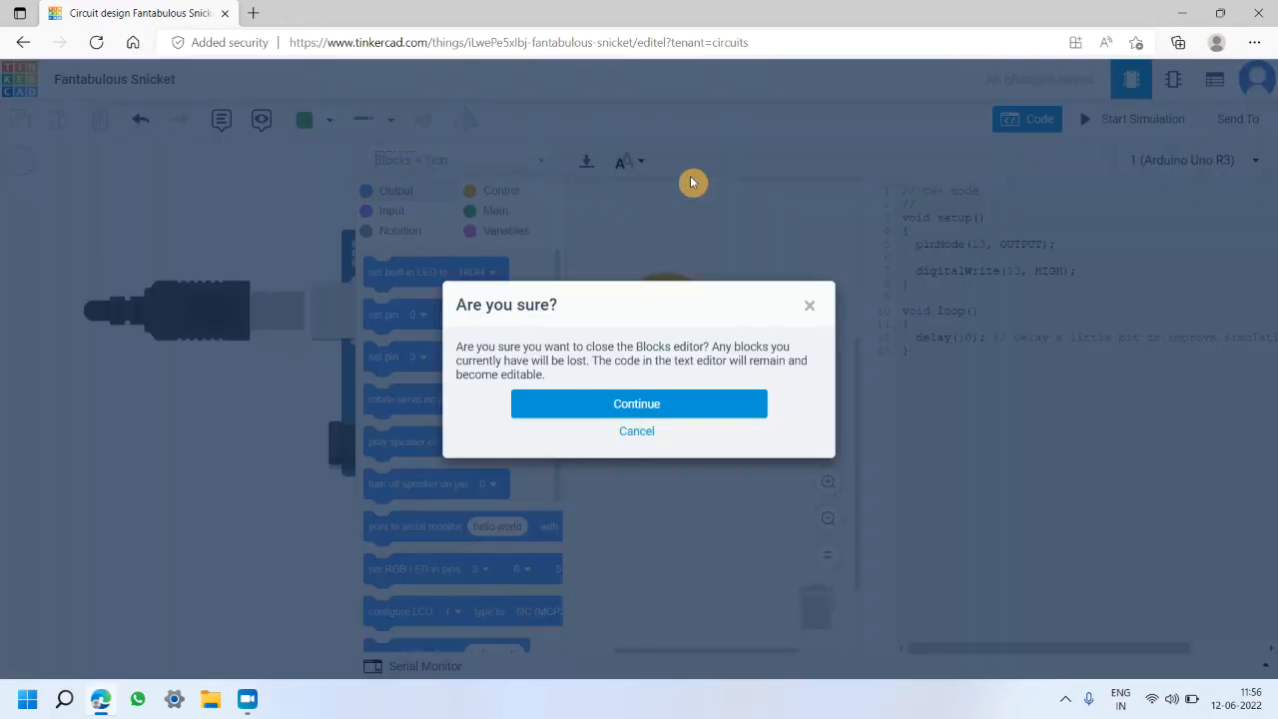
click(617, 399)
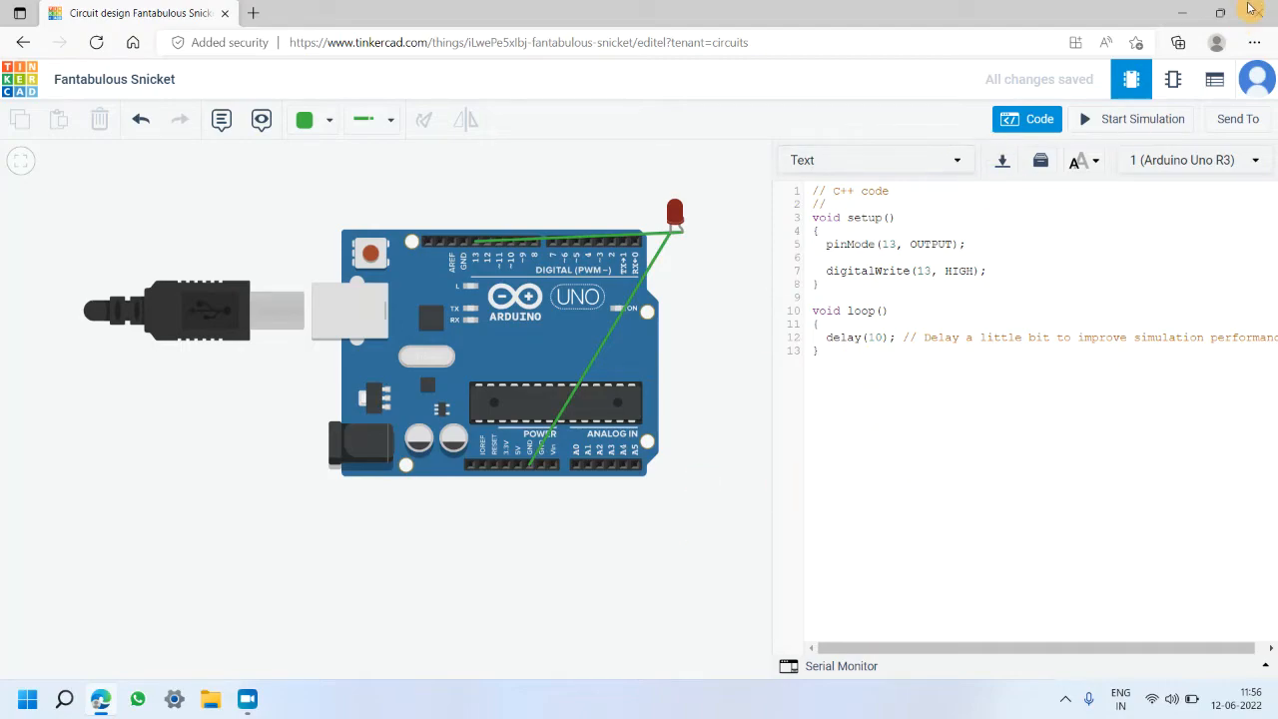
Return the code editor to Blocks mode, clearing the text code, and delete the default block below on start
click(833, 162)
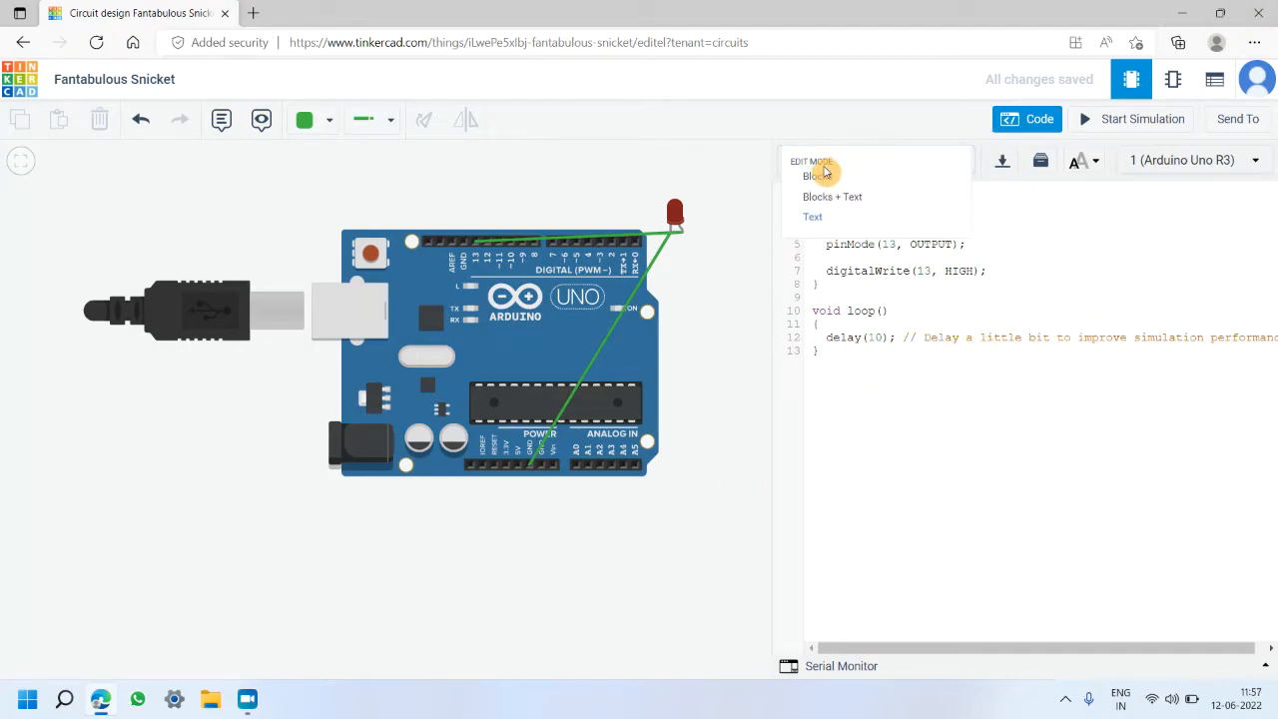
click(820, 176)
click(670, 396)
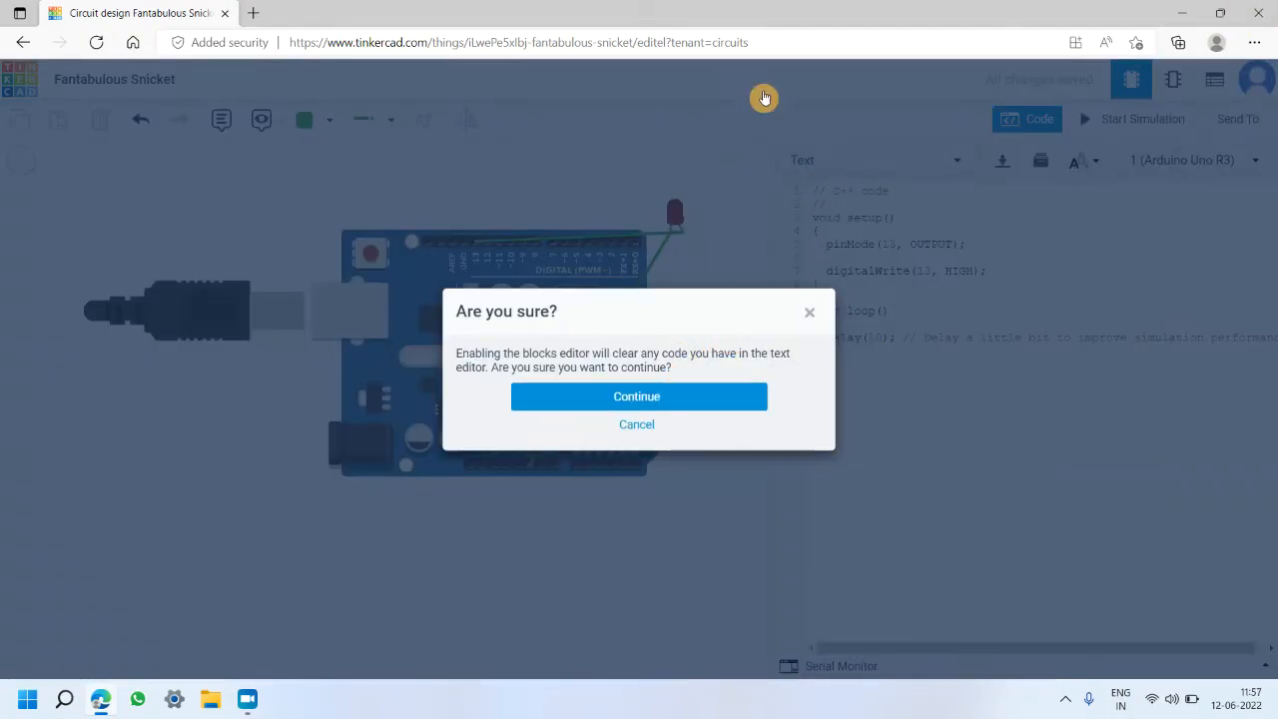
drag(1108, 405, 1235, 609)
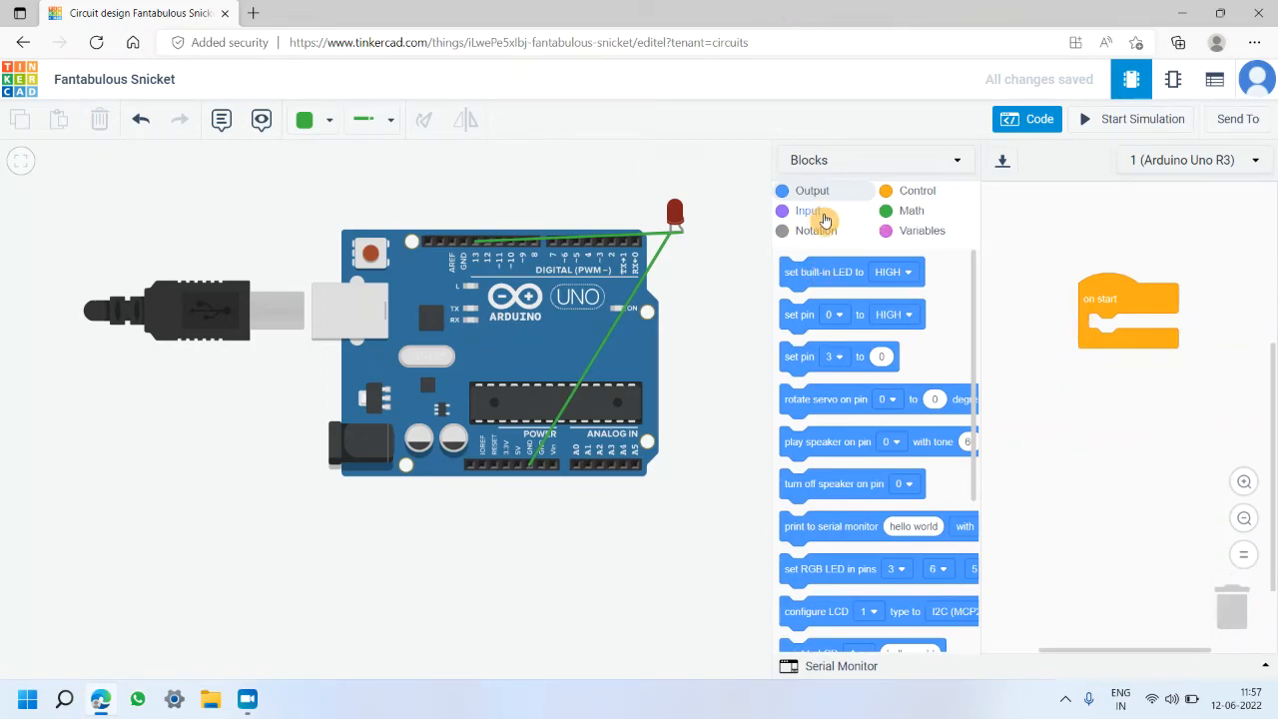
Add a set pin block inside the empty on start block and choose pin 13, keeping the level at HIGH
drag(1009, 324, 1080, 338)
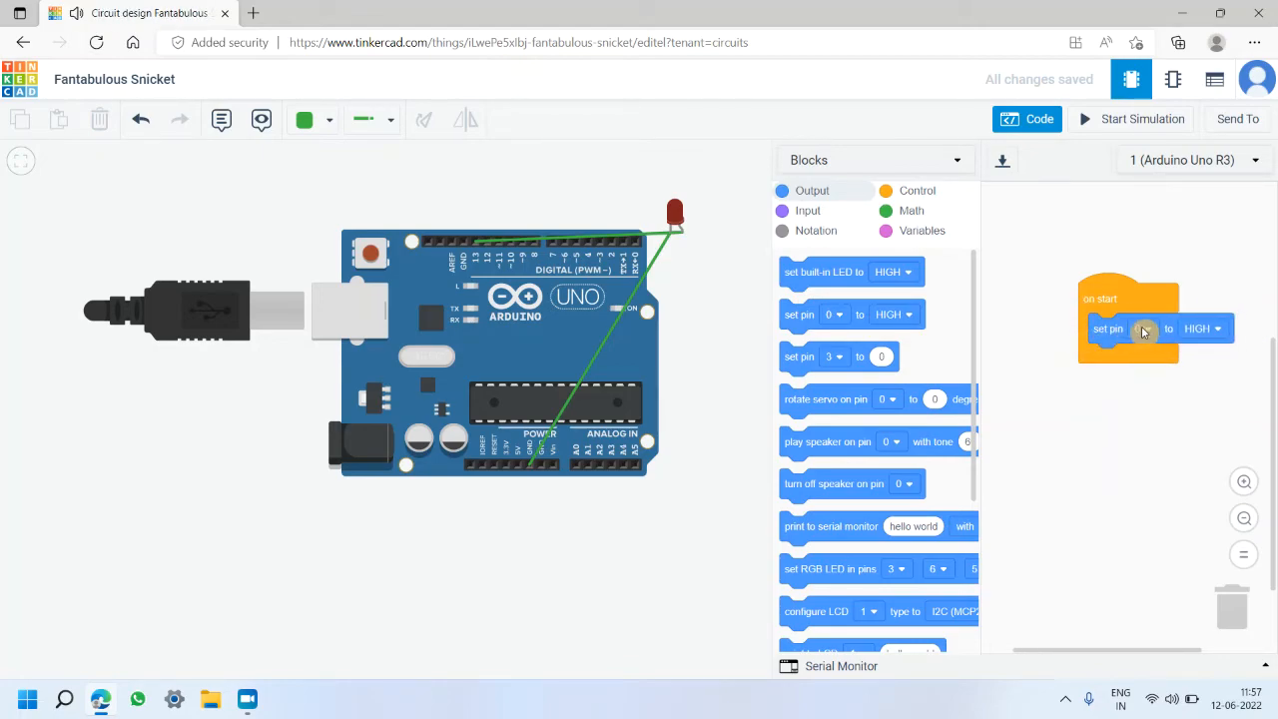
click(1141, 328)
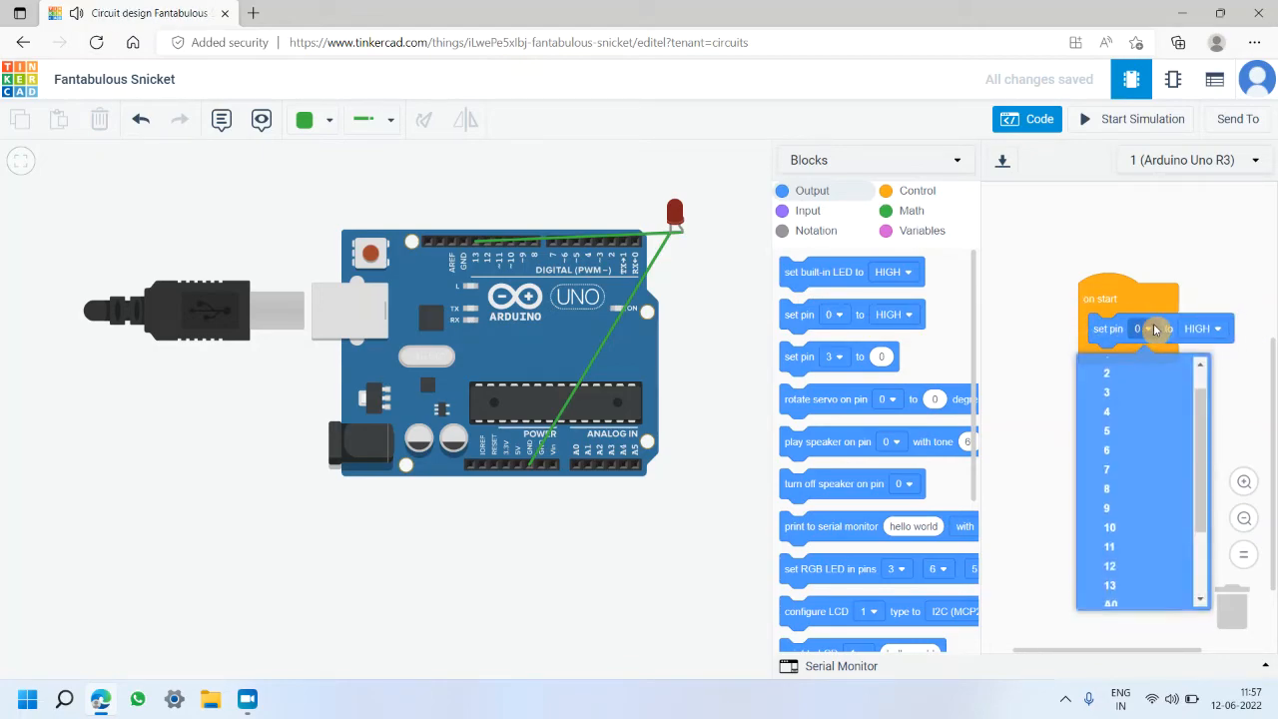
click(1111, 589)
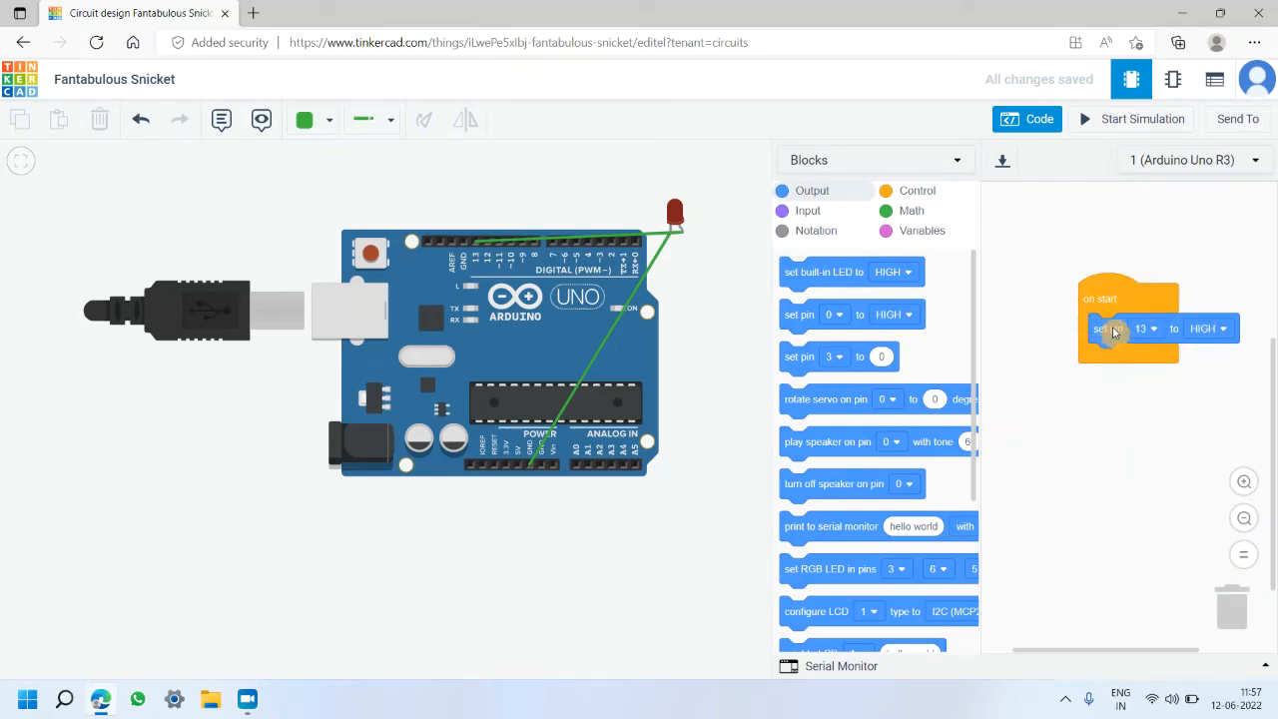
Download the Arduino code file, dismiss the downloads list, and close the code editor
click(996, 263)
click(998, 168)
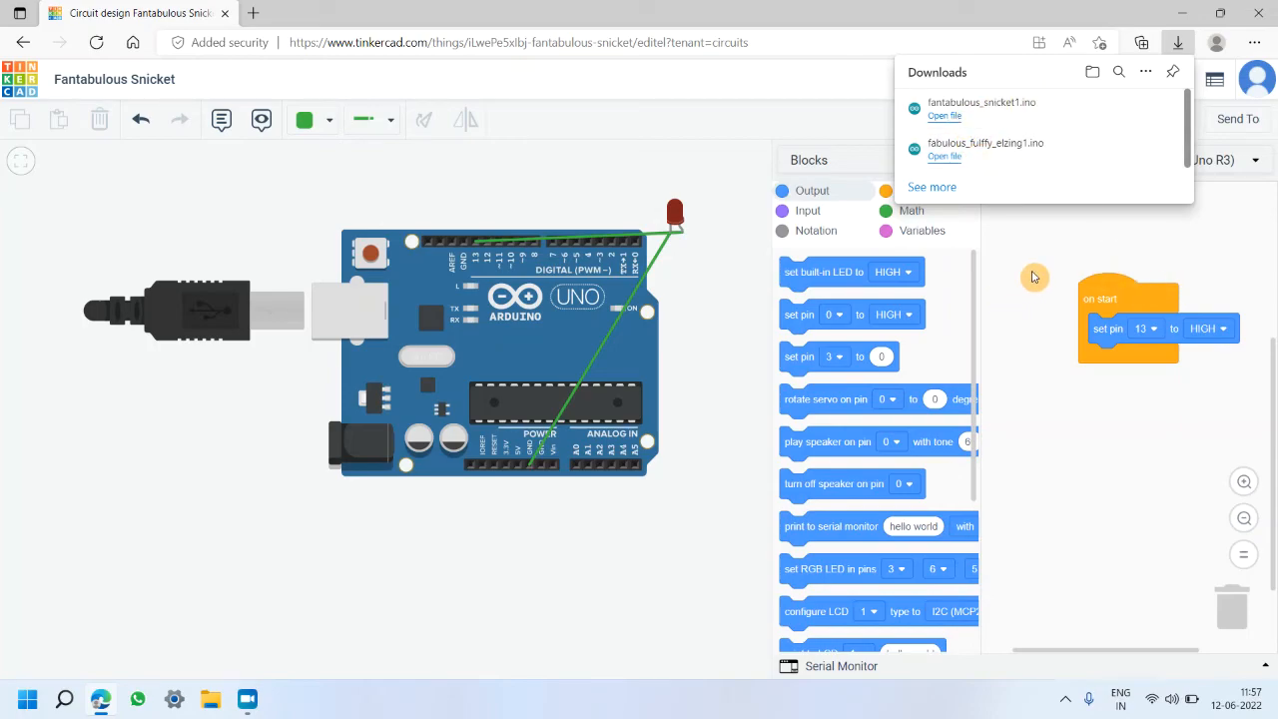
click(1049, 394)
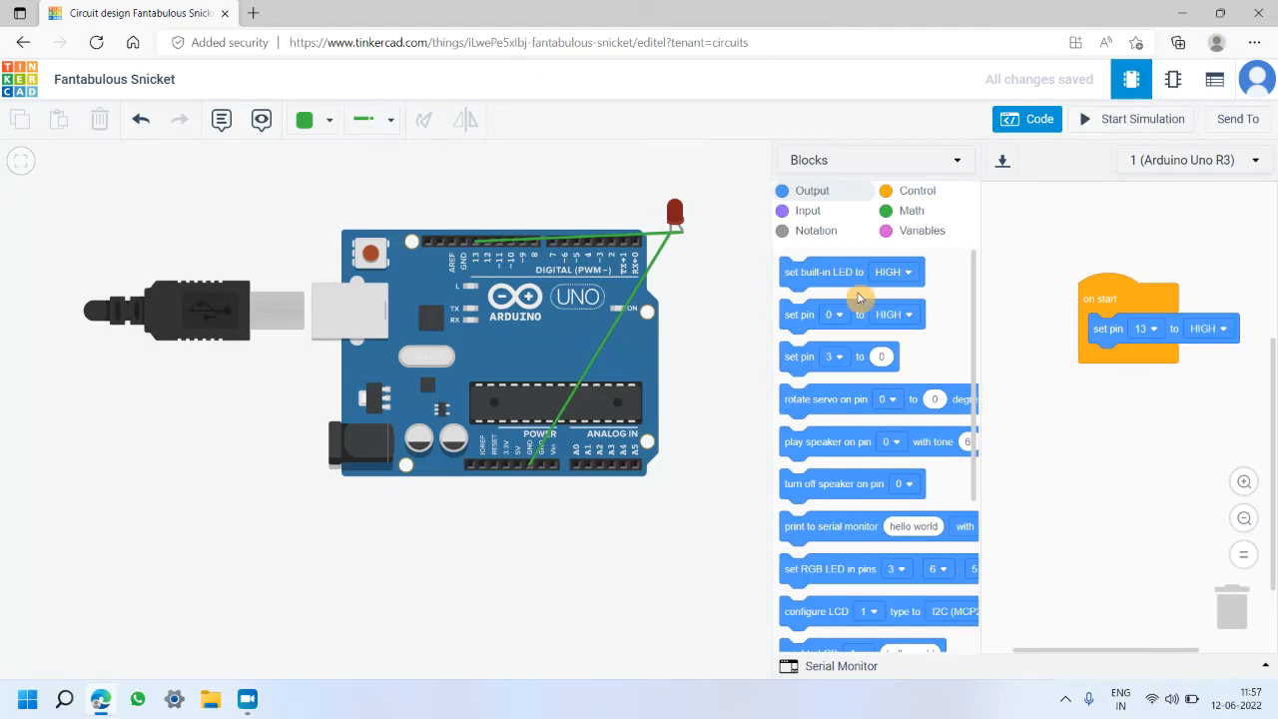
click(997, 119)
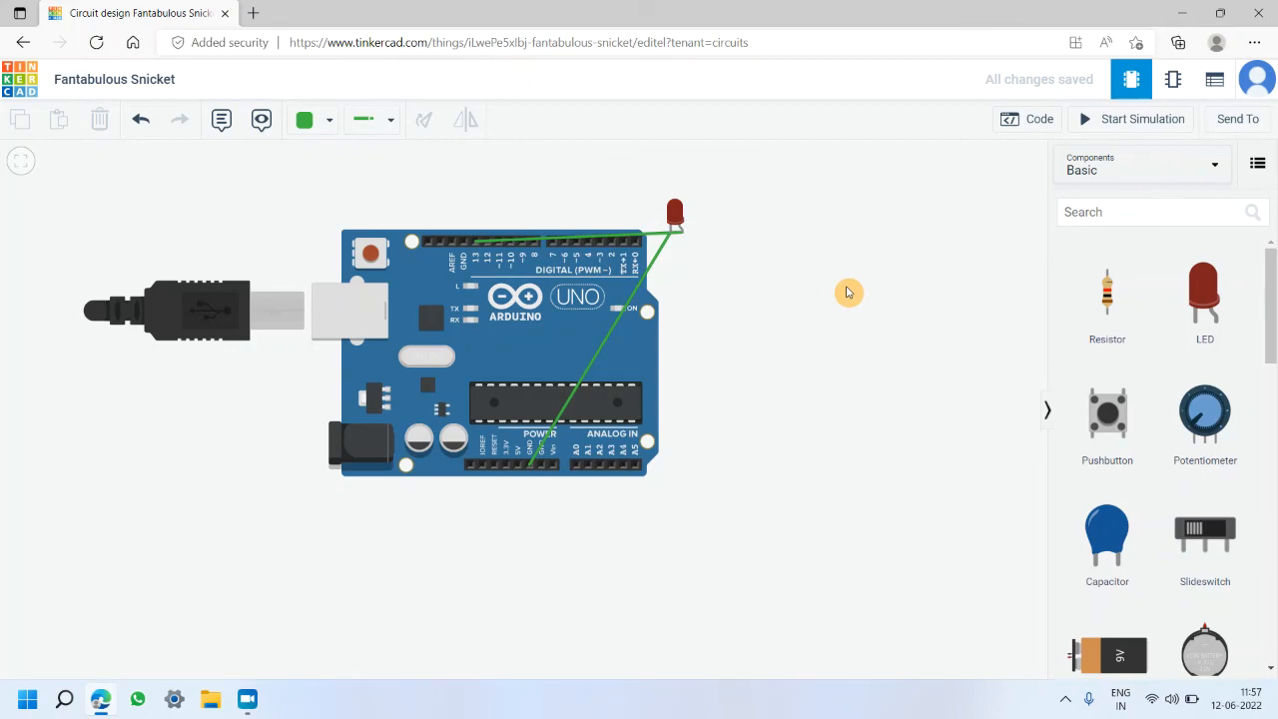